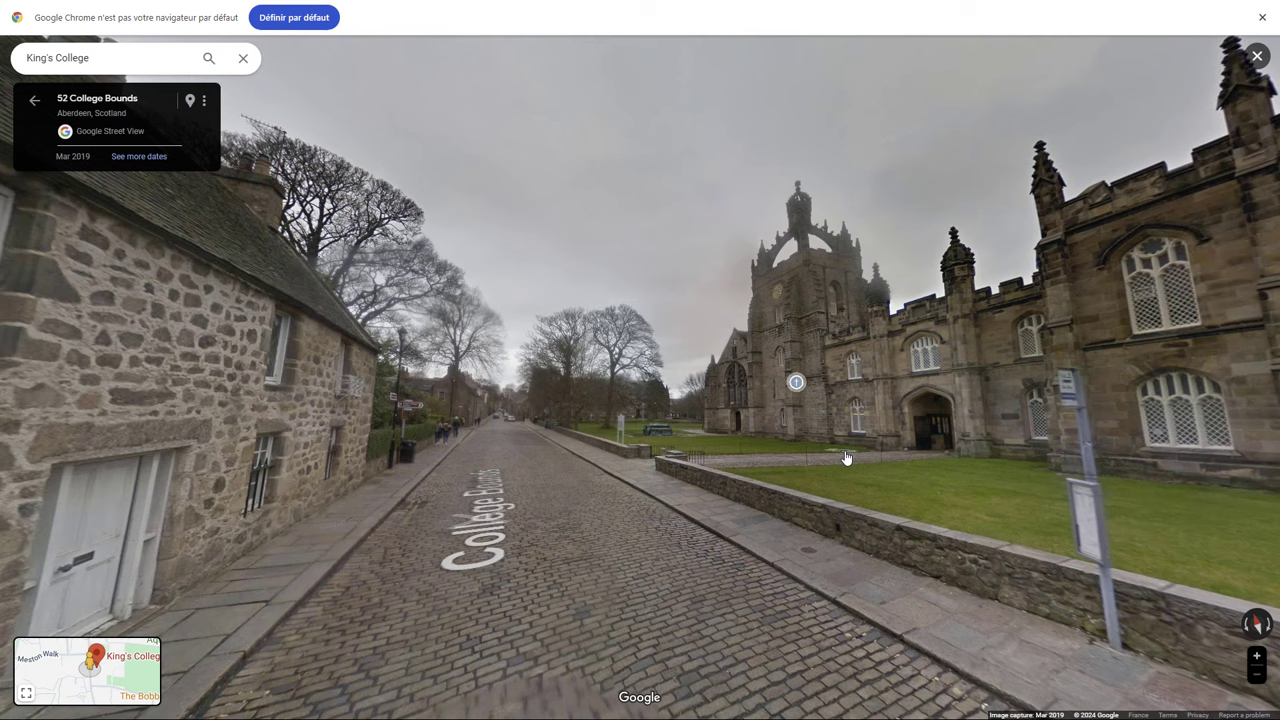
Step: Move along College Bounds in Street View, turning to face King's College from several spots
{"action": "left_click", "coordinate": [956, 369]}
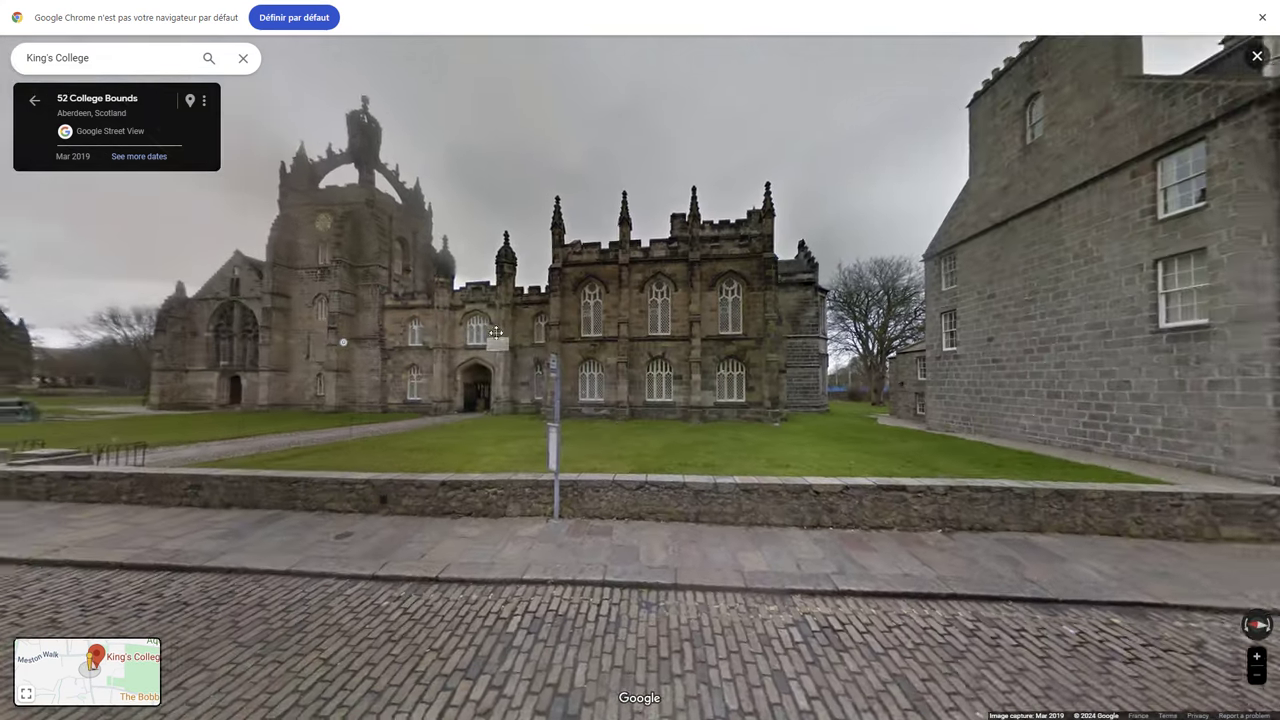
{"action": "left_click", "coordinate": [496, 332]}
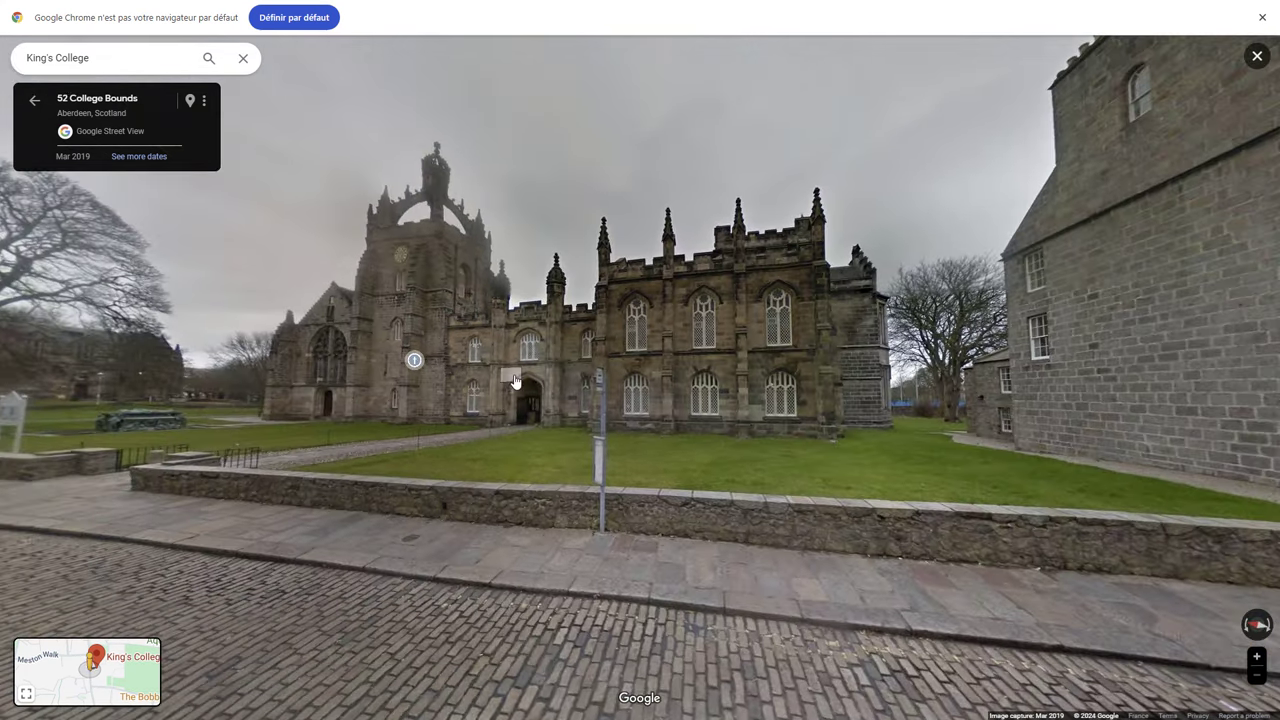
{"action": "left_click_drag", "start_coordinate": [513, 382], "coordinate": [868, 363]}
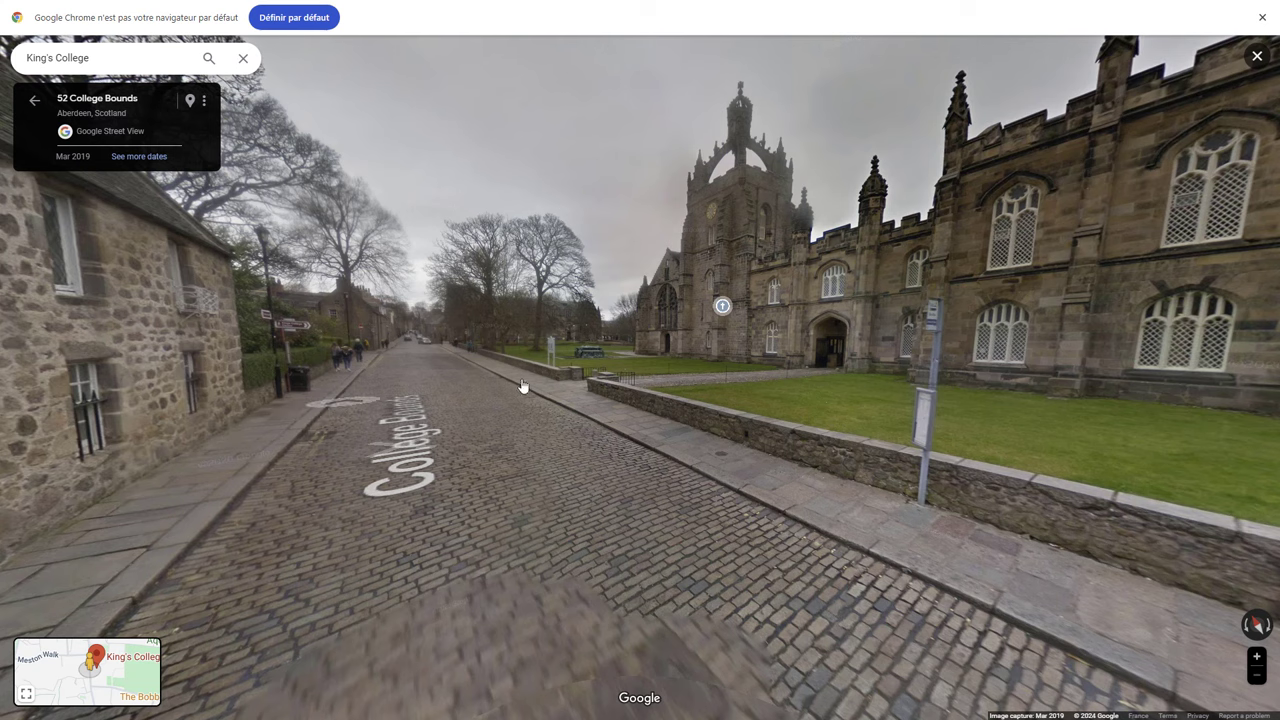
{"action": "mouse_move", "coordinate": [543, 394]}
{"action": "left_mouse_down"}
{"action": "mouse_move", "coordinate": [168, 311]}
{"action": "mouse_move", "coordinate": [432, 424]}
{"action": "left_mouse_up"}
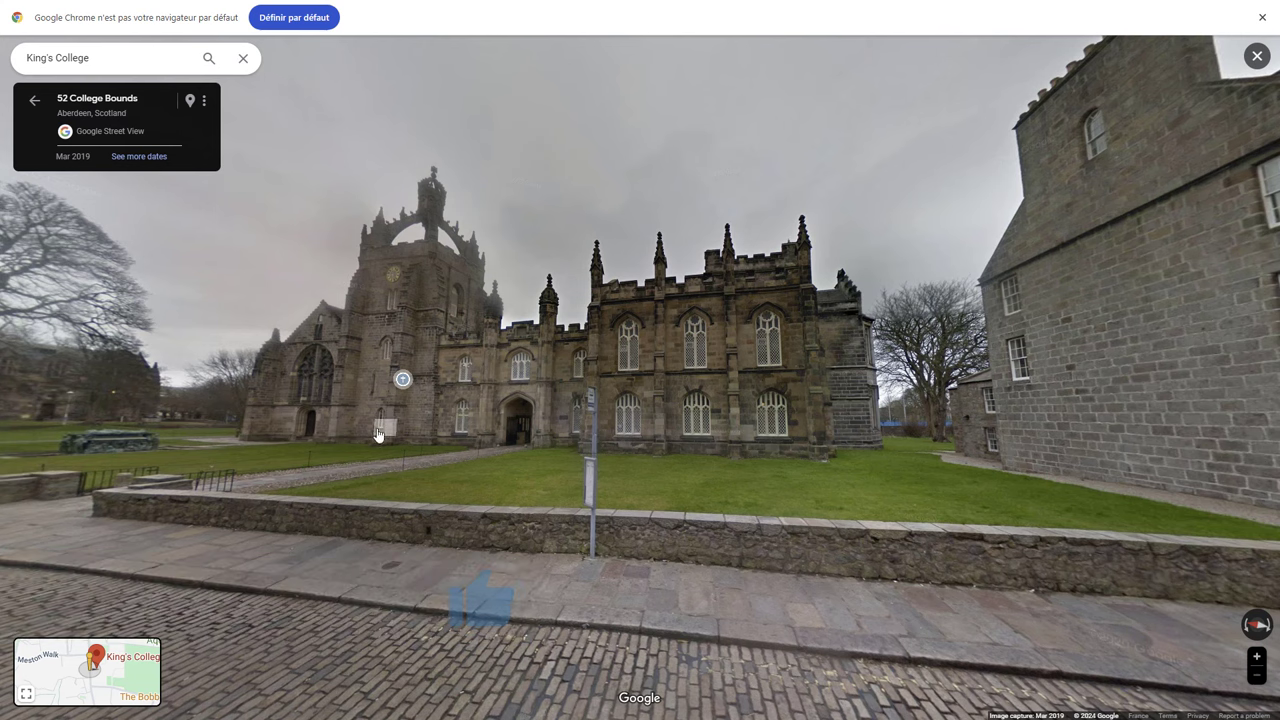
{"action": "left_click", "coordinate": [311, 447]}
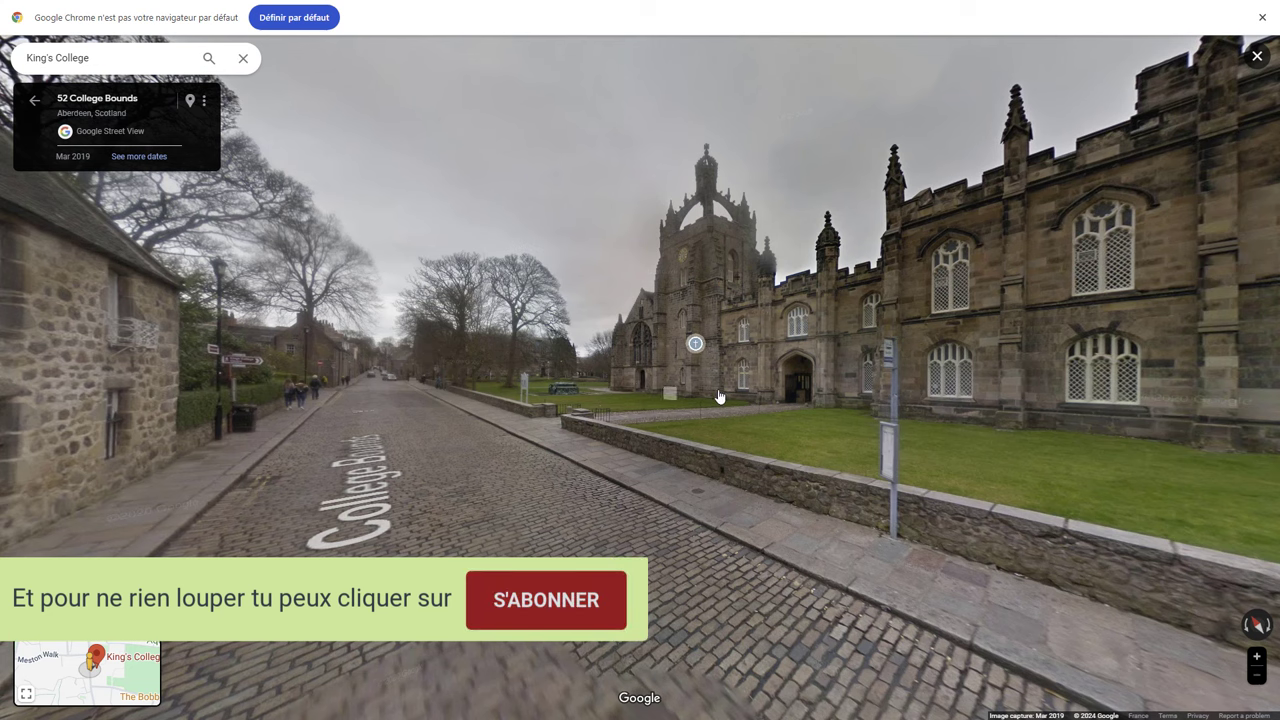
{"action": "left_click", "coordinate": [718, 394]}
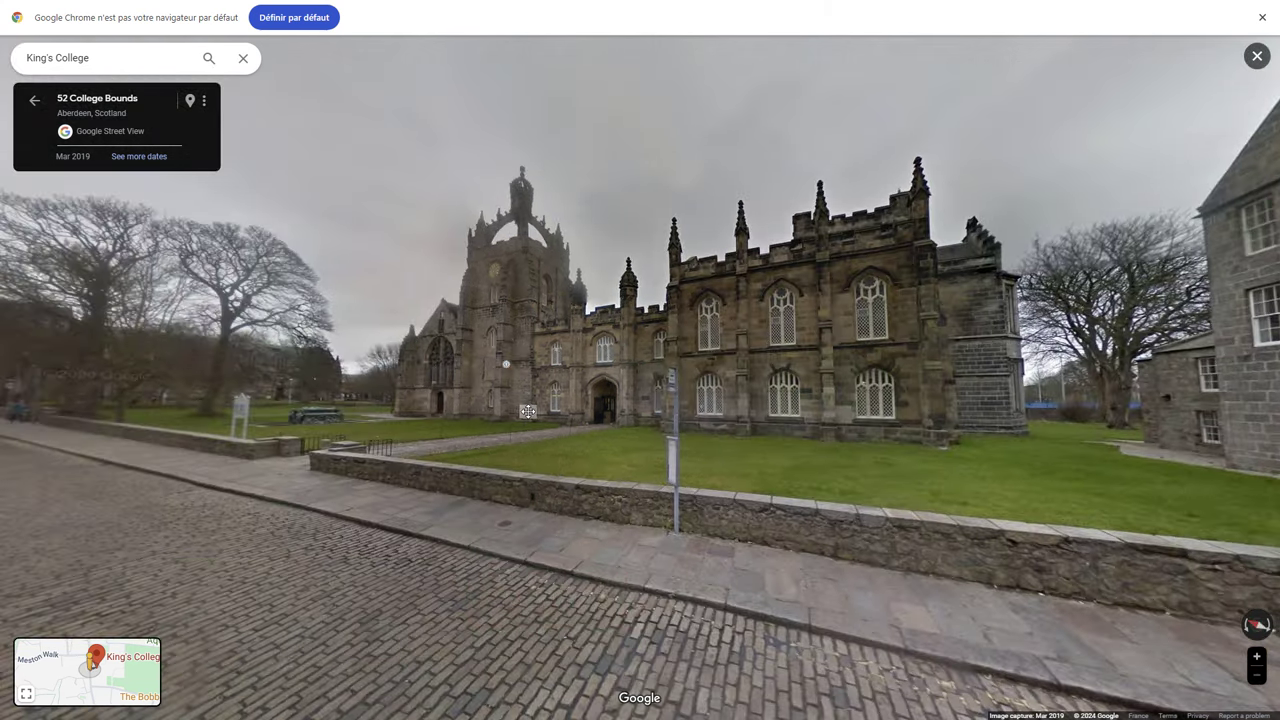
{"action": "left_click", "coordinate": [203, 485]}
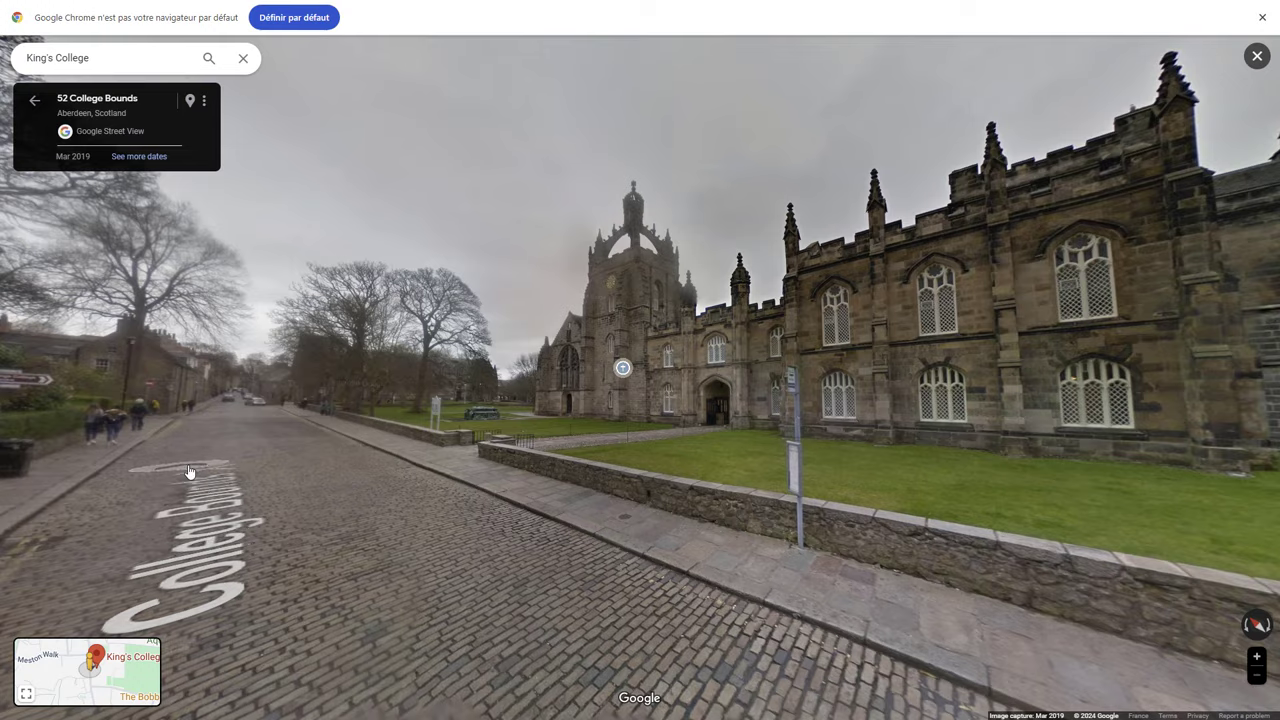
{"action": "left_click", "coordinate": [185, 475]}
{"action": "left_click_drag", "start_coordinate": [683, 445], "coordinate": [483, 449]}
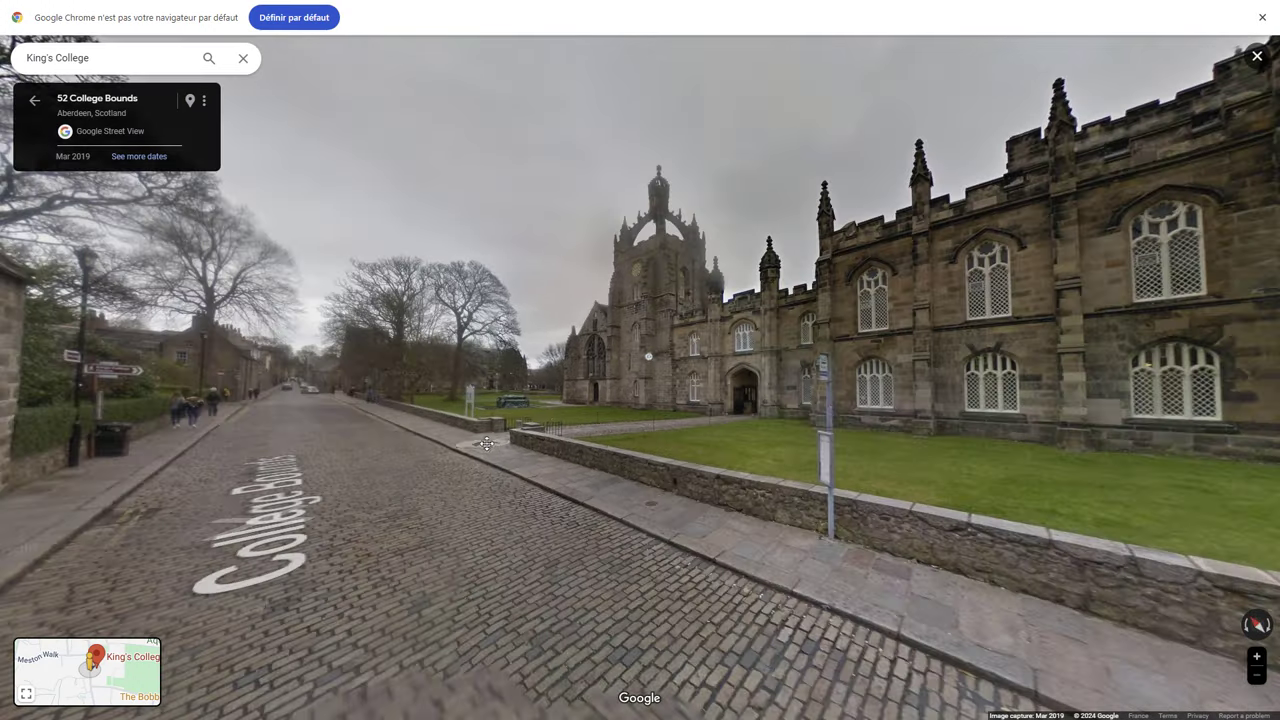
{"action": "left_click", "coordinate": [706, 440]}
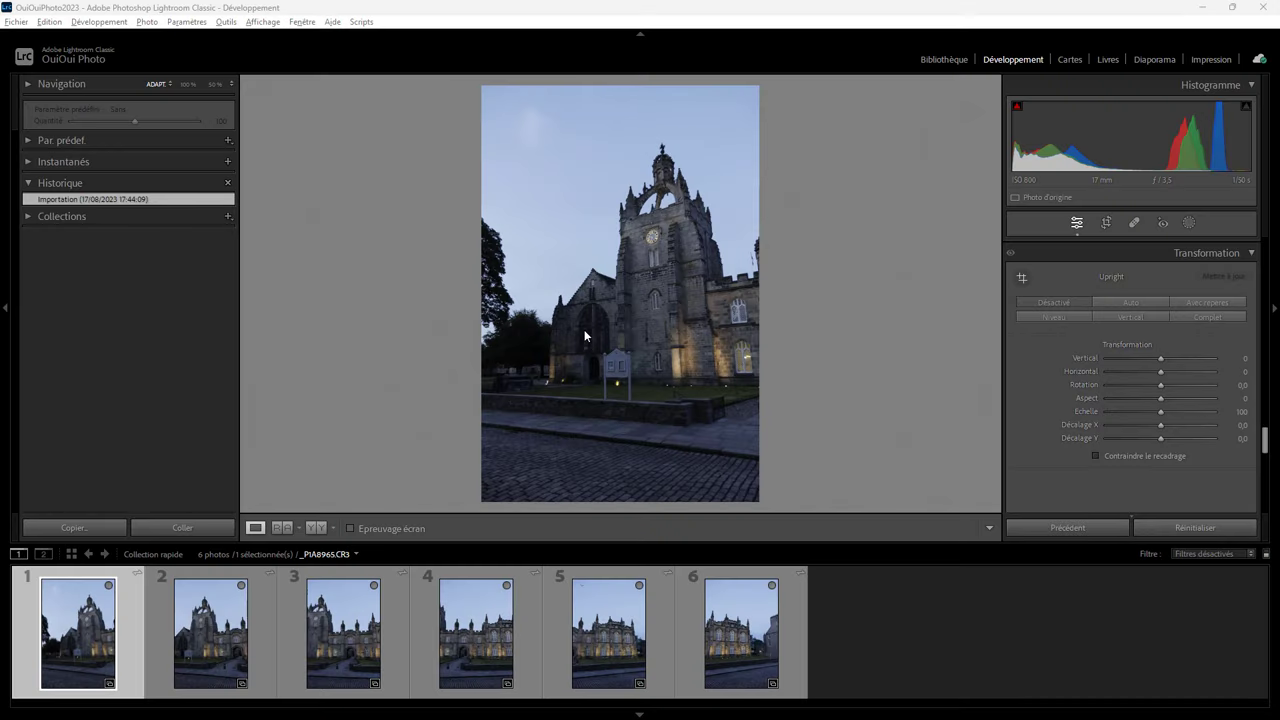
{"action": "left_click", "coordinate": [227, 575]}
{"action": "left_click", "coordinate": [347, 575]}
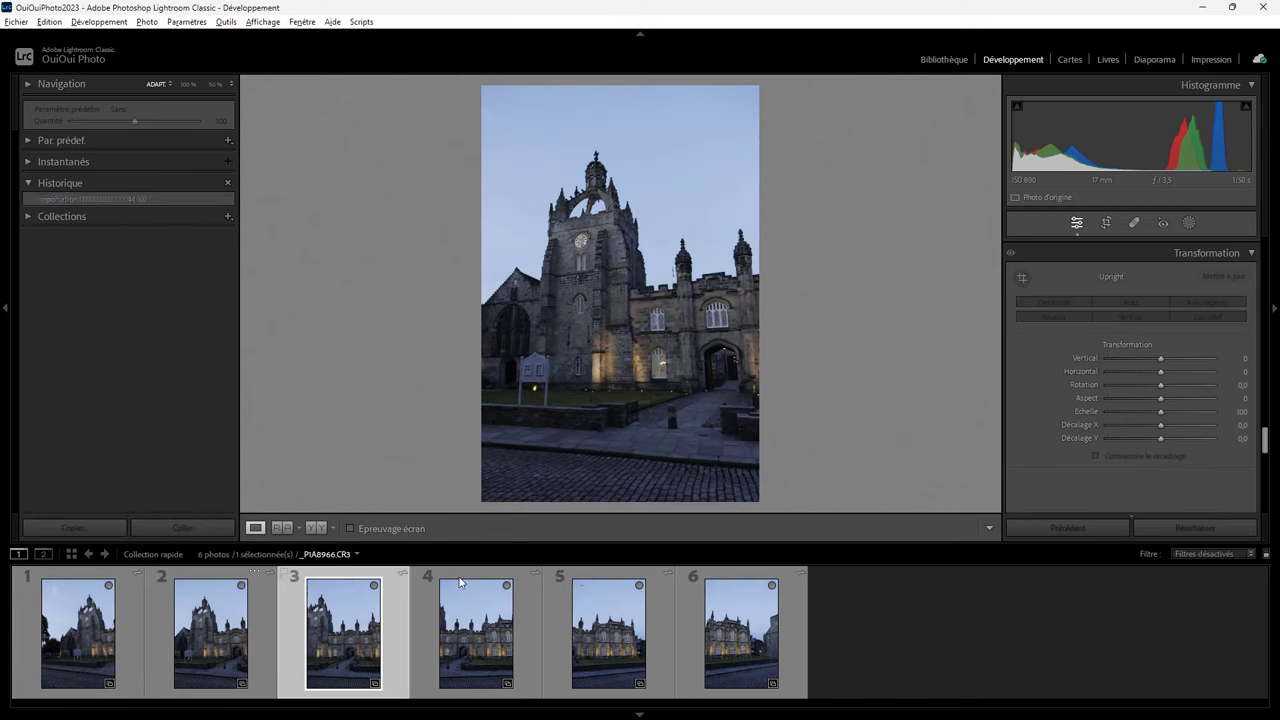
{"action": "key", "text": "Right"}
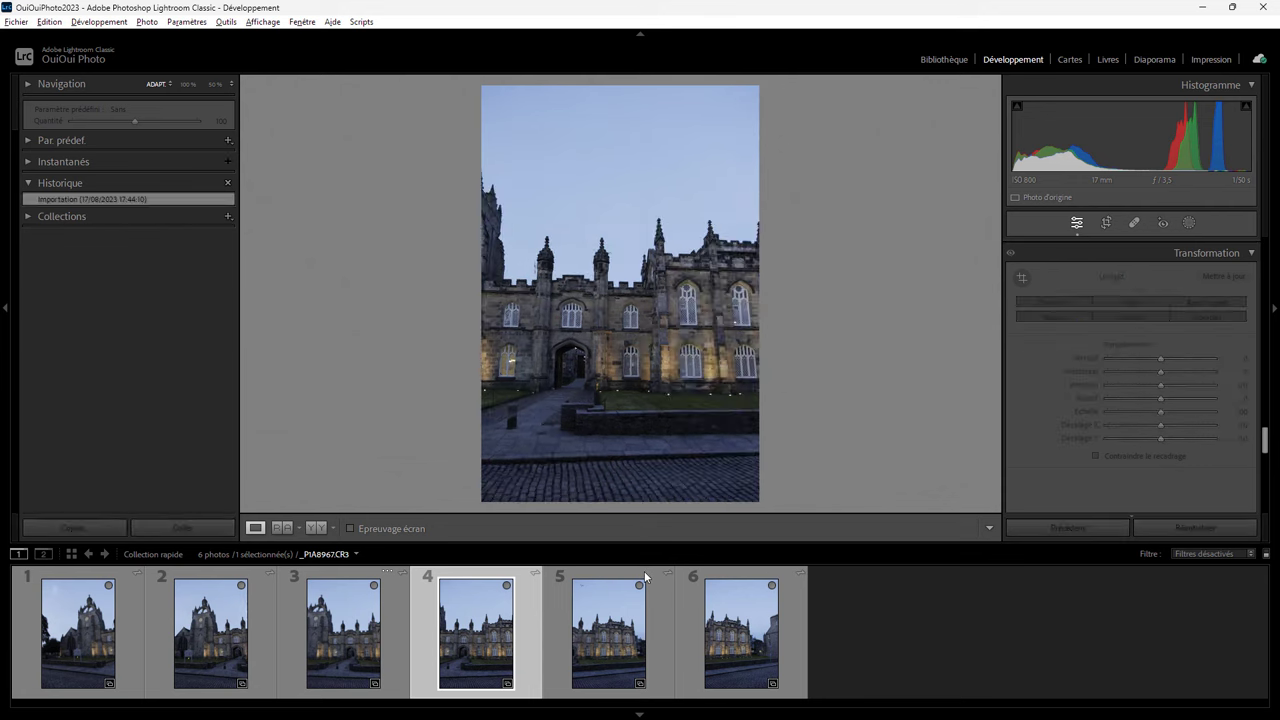
{"action": "key", "text": "Right"}
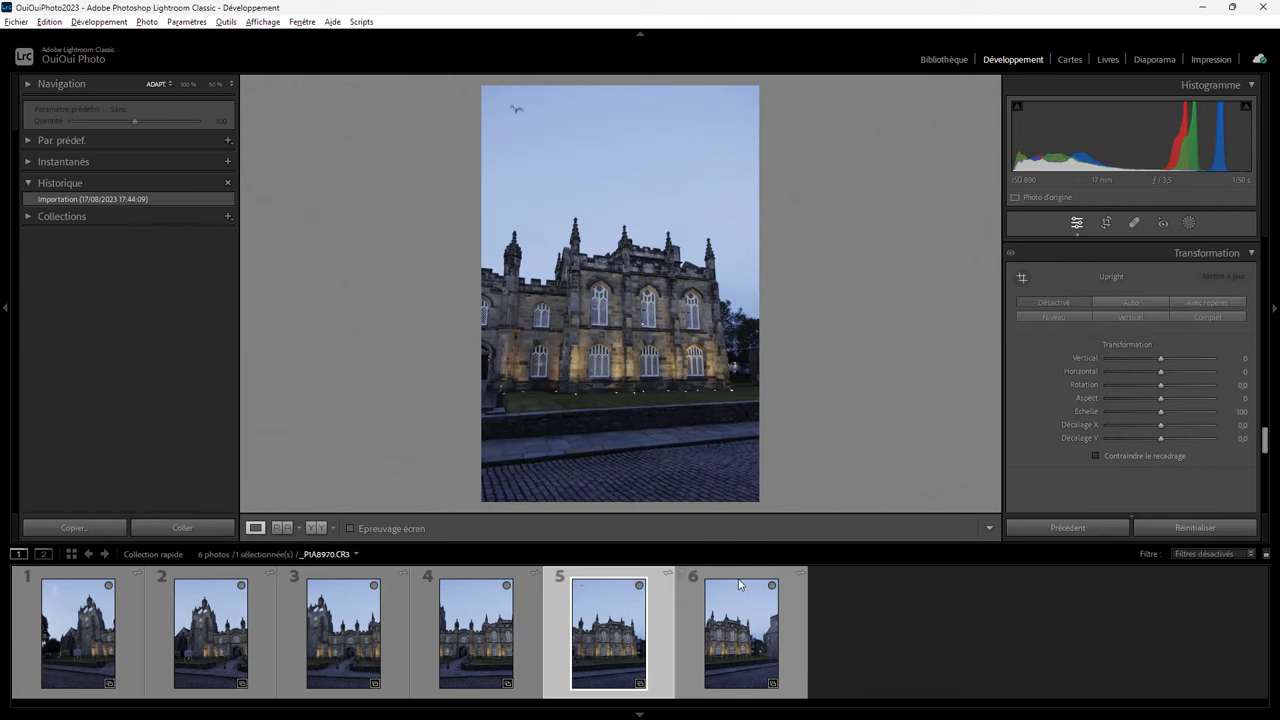
{"action": "left_click", "coordinate": [740, 582]}
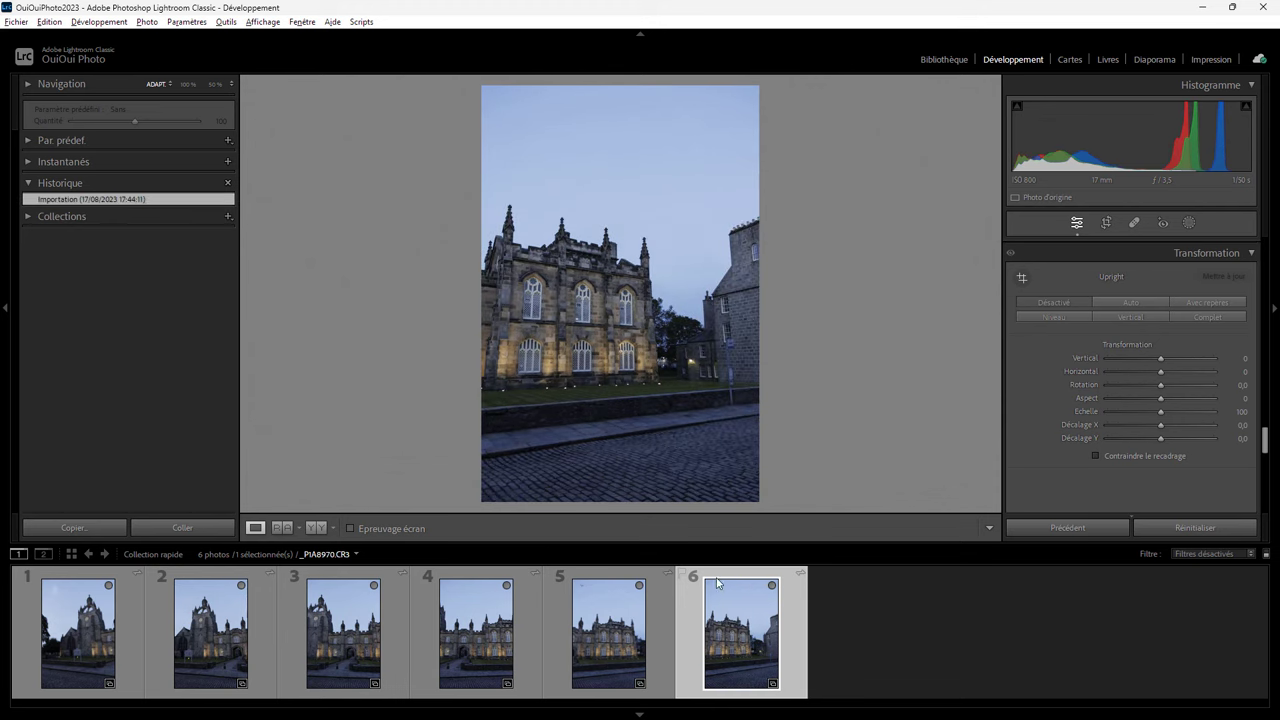
{"action": "left_click", "coordinate": [126, 643]}
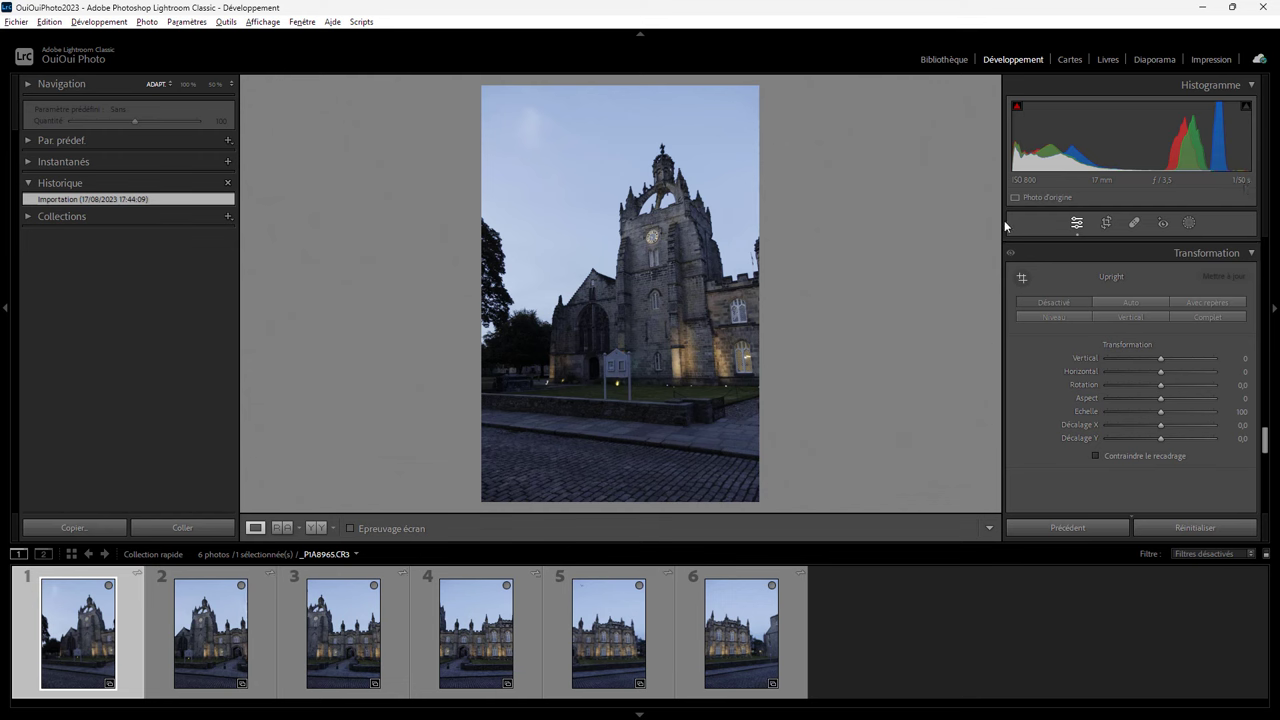
{"action": "left_click", "coordinate": [715, 574]}
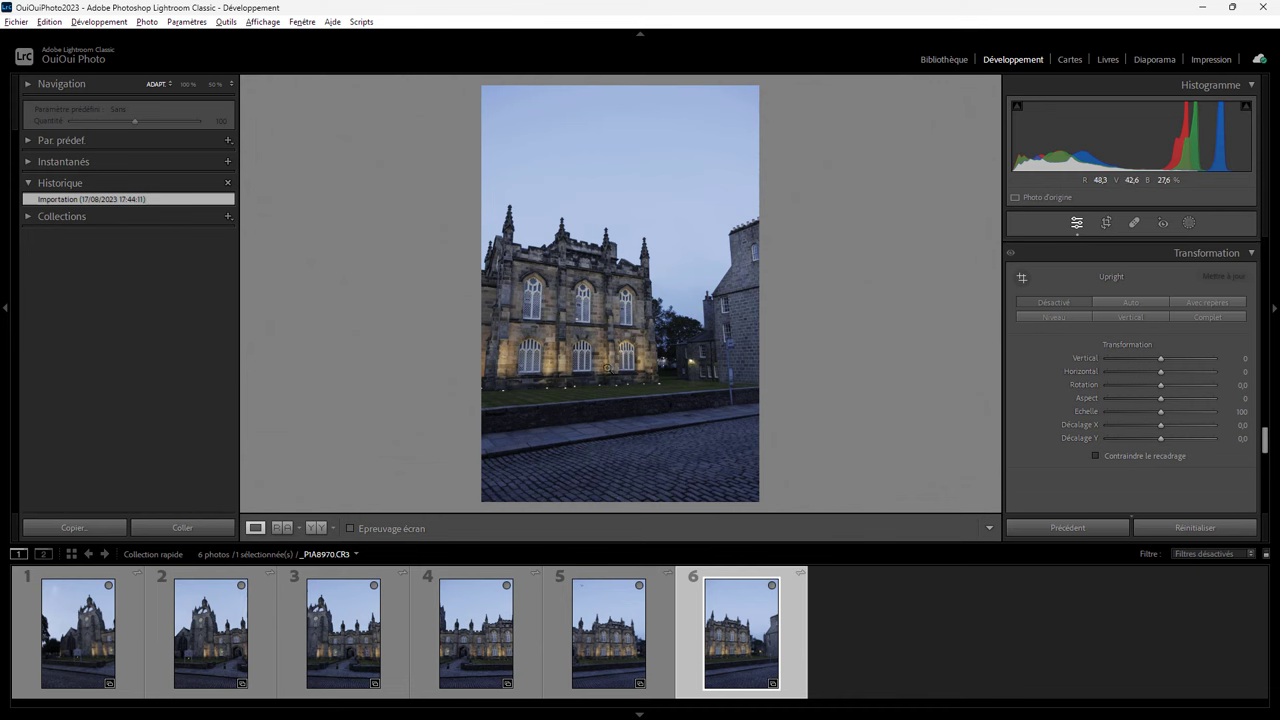
Step: Select all six chapel photos and start a panorama merge
{"action": "left_click", "coordinate": [120, 628]}
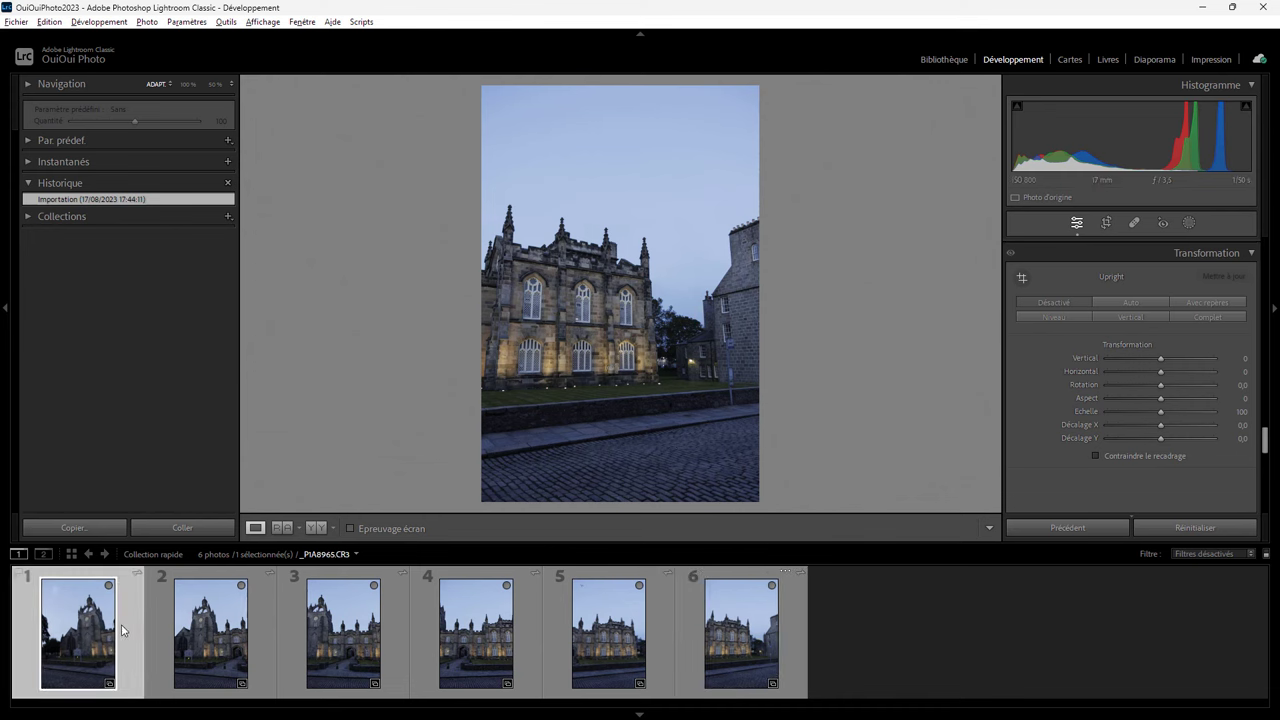
{"action": "left_click", "coordinate": [800, 606], "text": "shift"}
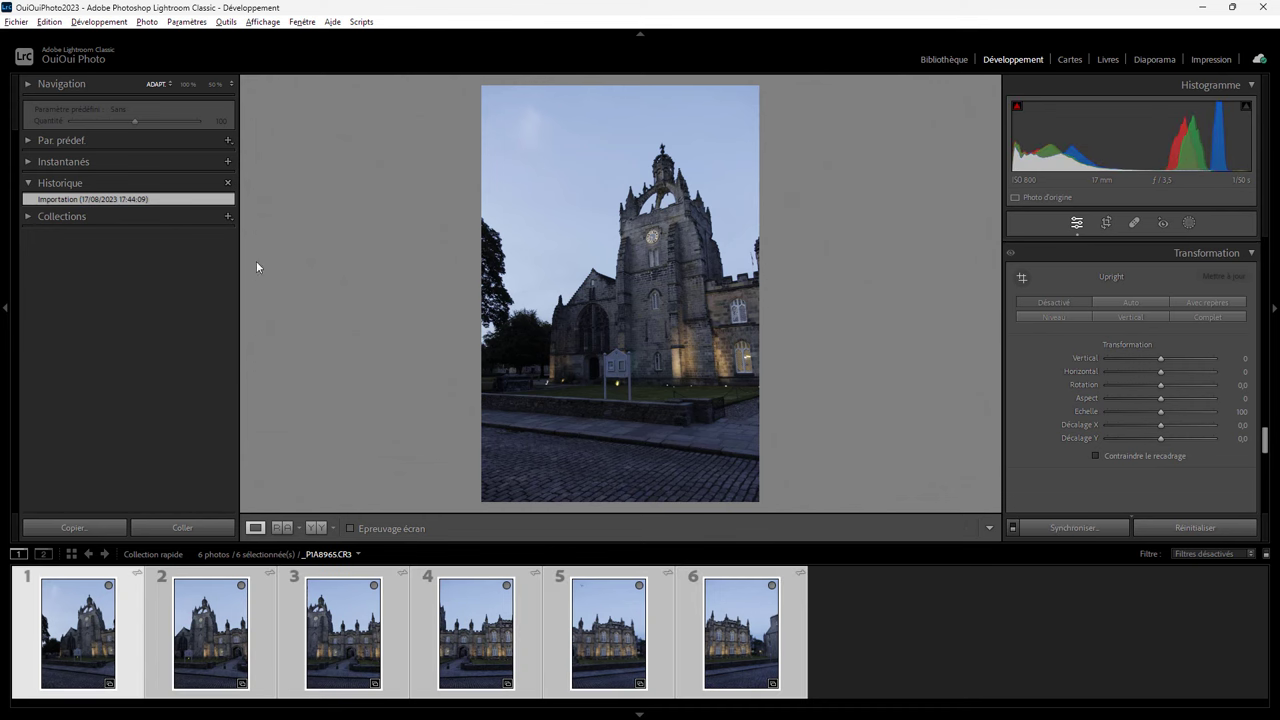
{"action": "right_click", "coordinate": [667, 608]}
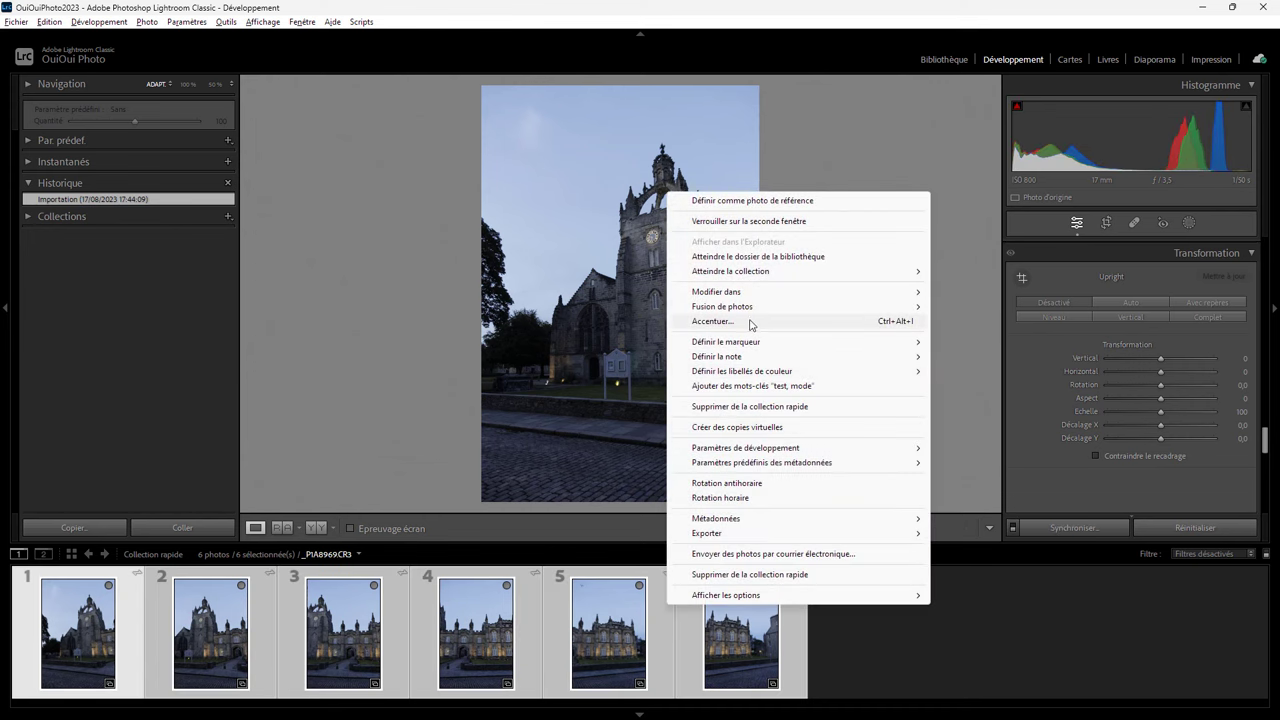
{"action": "mouse_move", "coordinate": [760, 306]}
{"action": "left_click", "coordinate": [970, 321]}
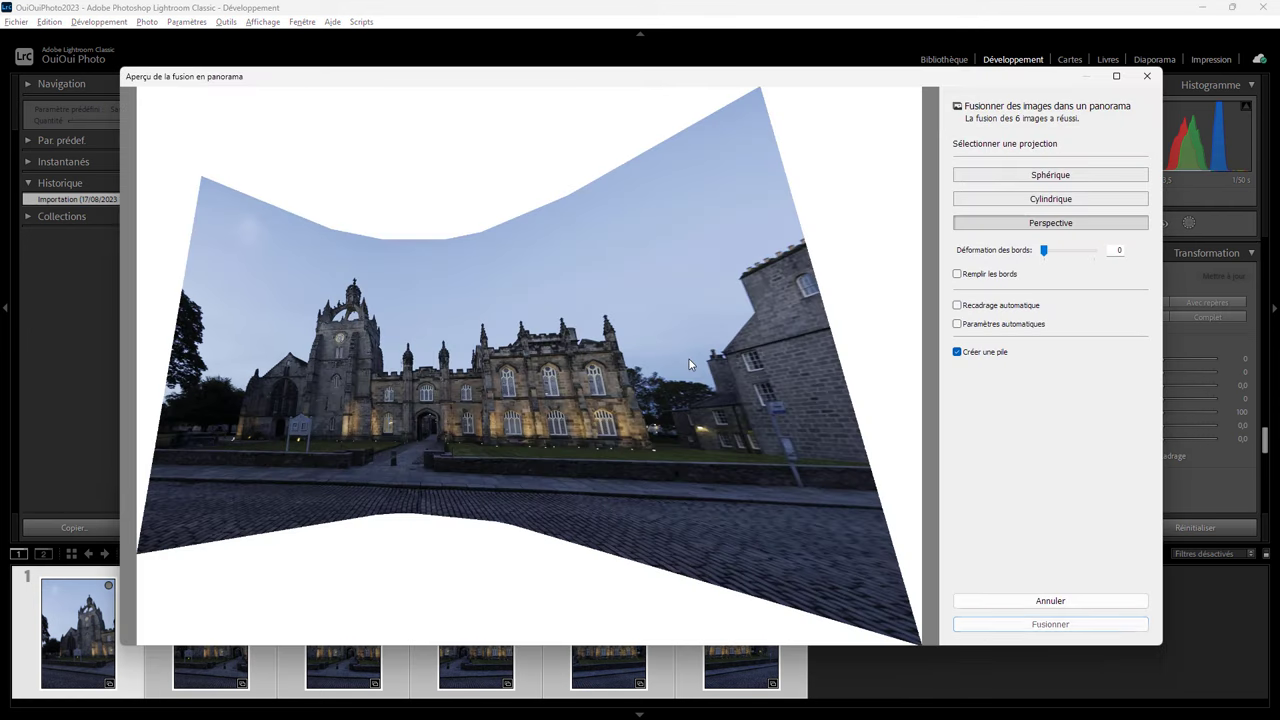
Step: Preview Spherical and Cylindrical projections, then settle on Perspective
{"action": "left_click", "coordinate": [1000, 176]}
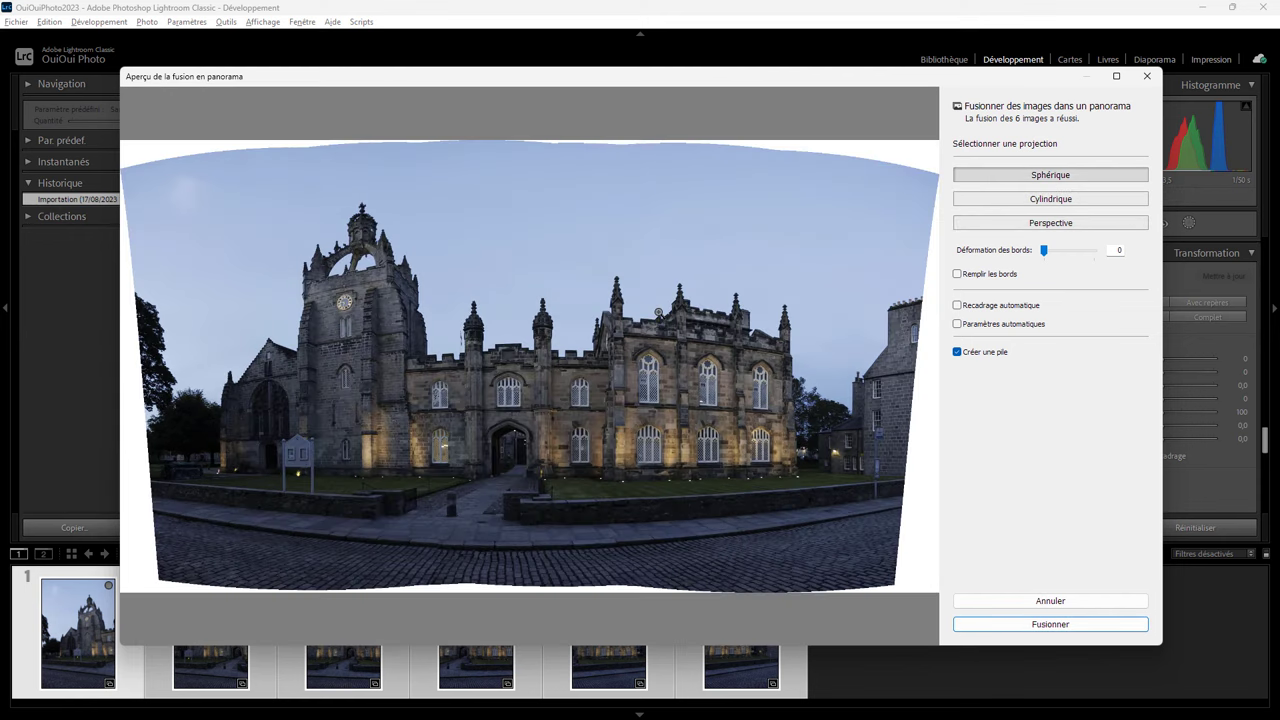
{"action": "left_click", "coordinate": [1034, 200]}
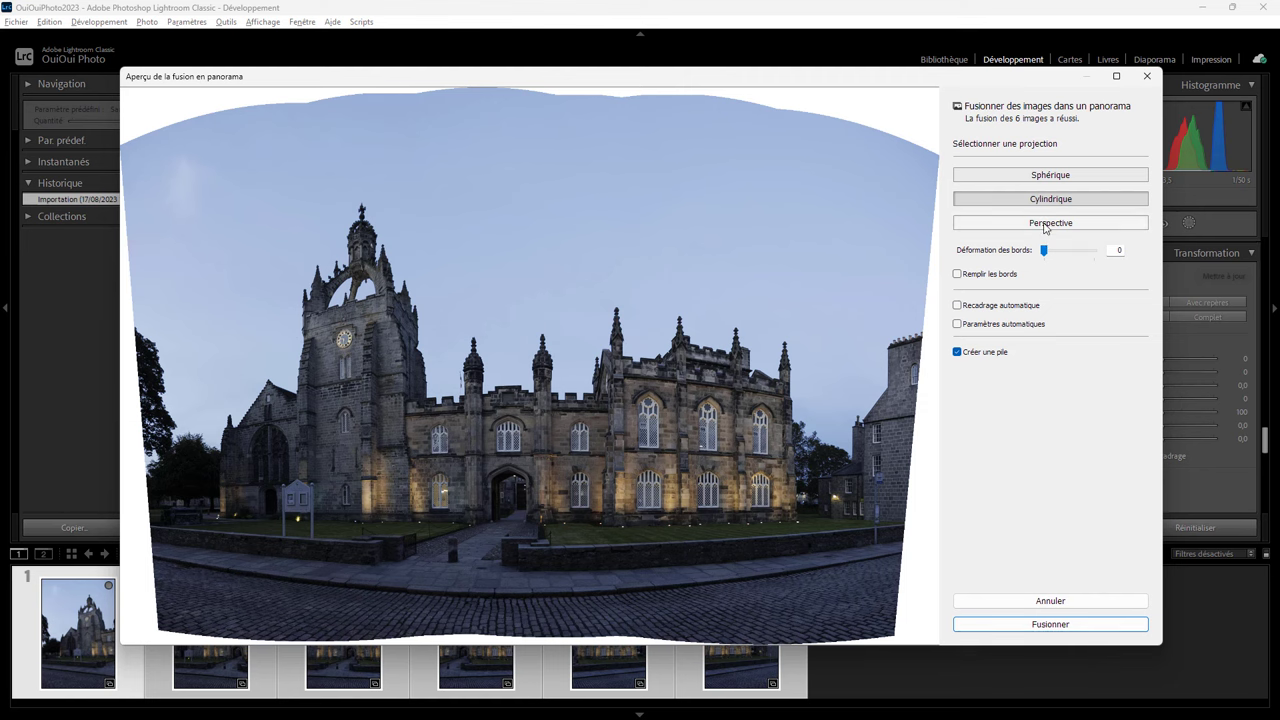
{"action": "left_click", "coordinate": [1046, 224]}
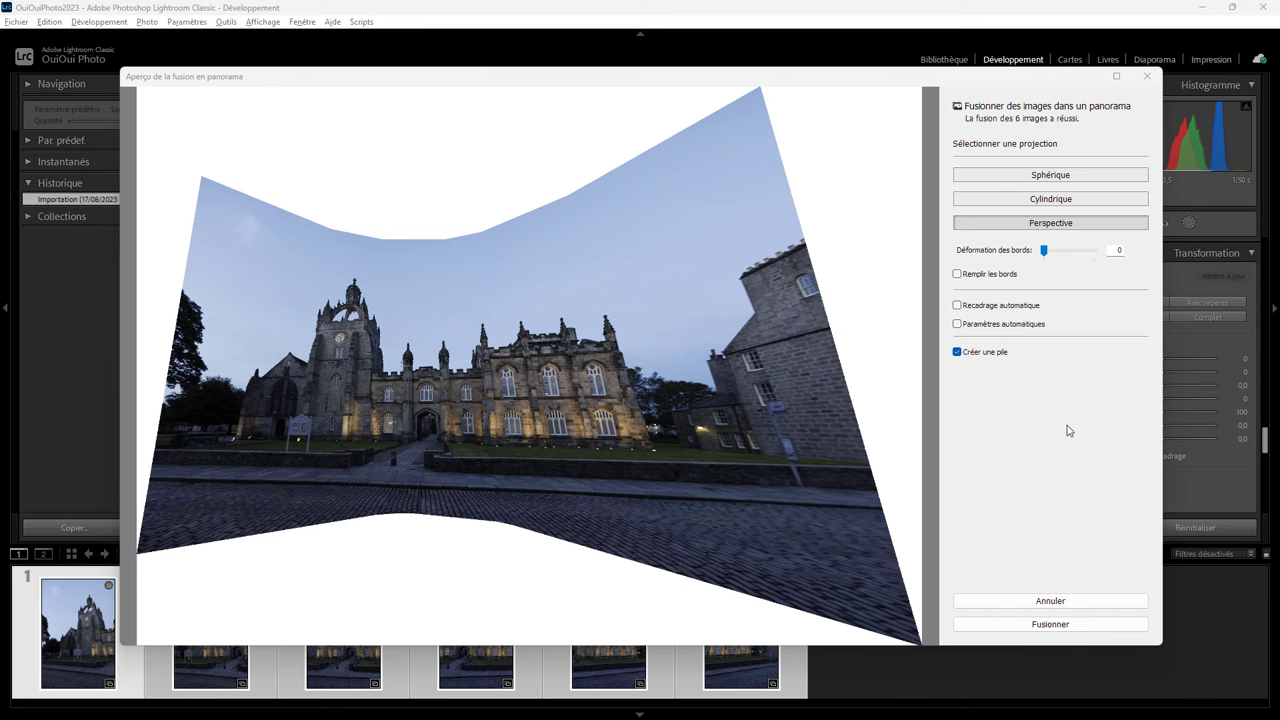
{"action": "left_click_drag", "start_coordinate": [1045, 252], "coordinate": [1100, 256]}
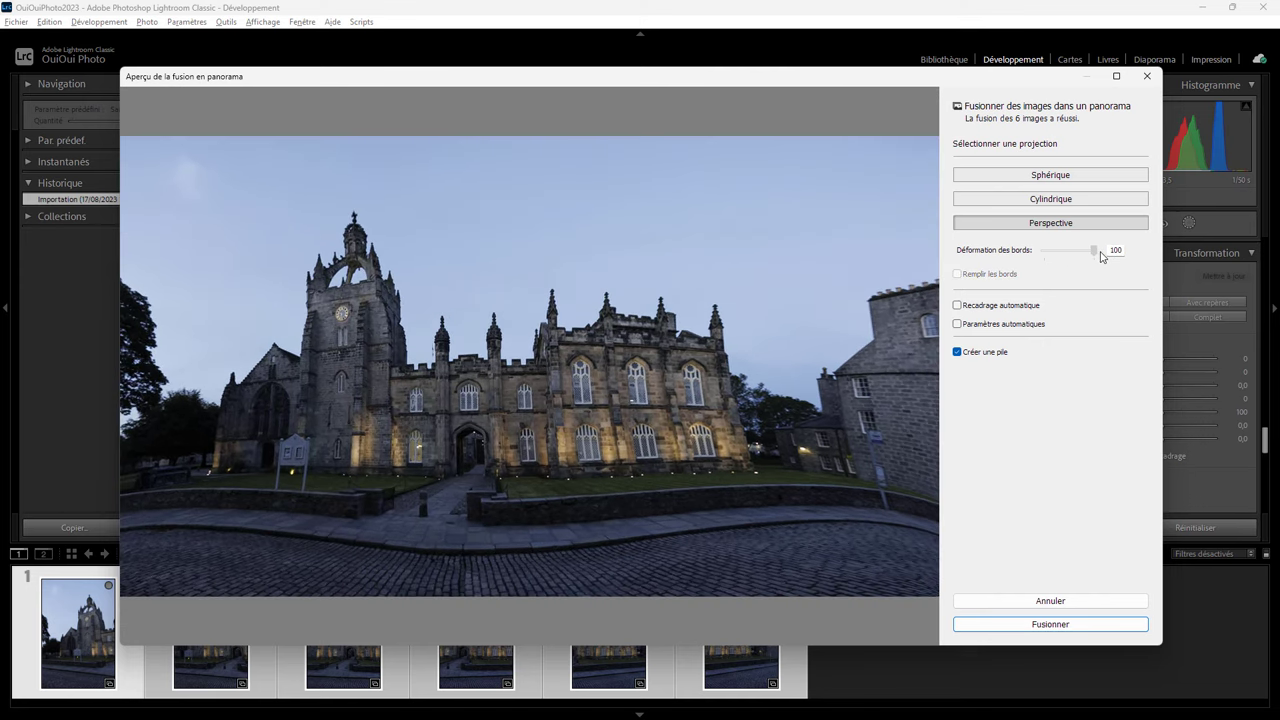
{"action": "left_click_drag", "start_coordinate": [1100, 256], "coordinate": [1040, 255]}
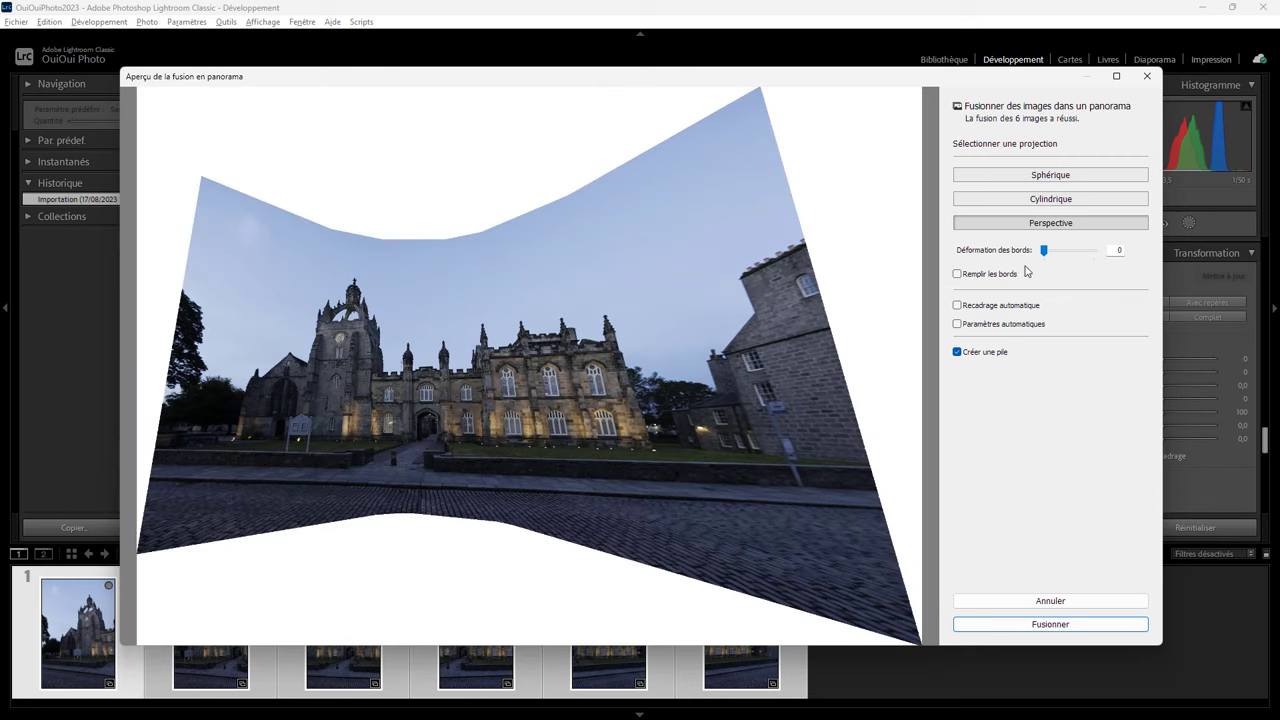
{"action": "left_click", "coordinate": [960, 274]}
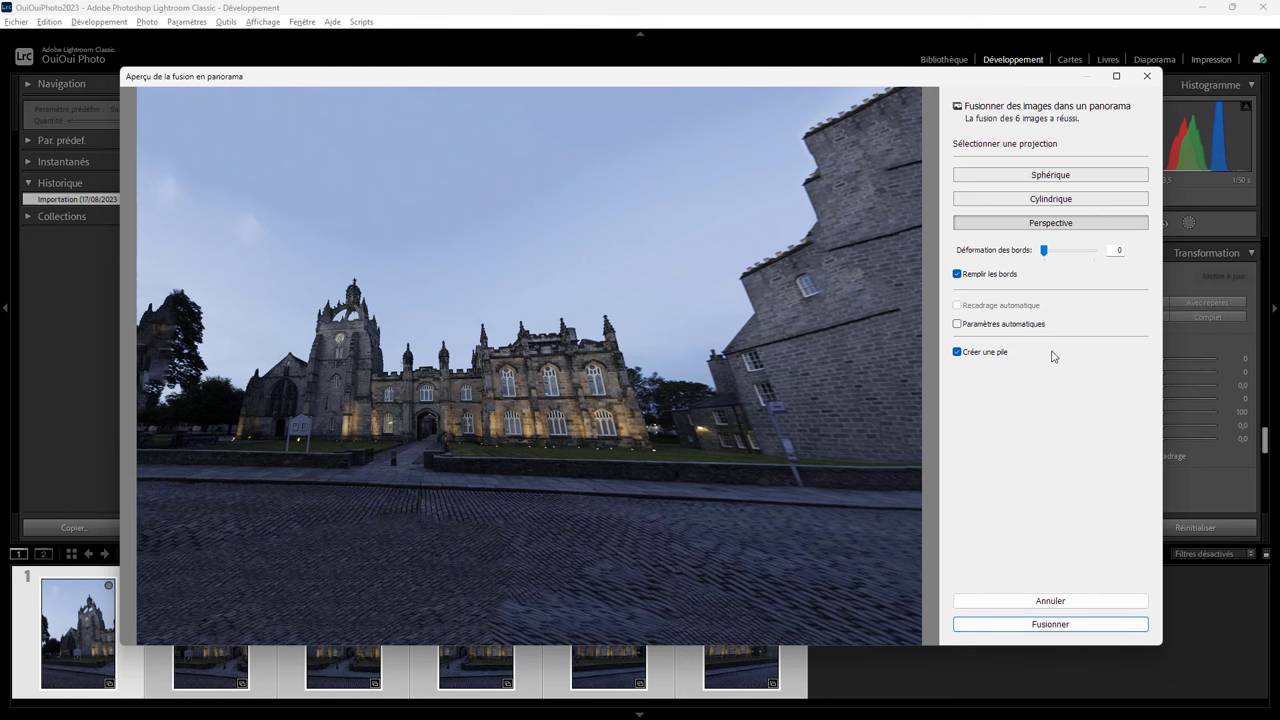
{"action": "left_click", "coordinate": [997, 275]}
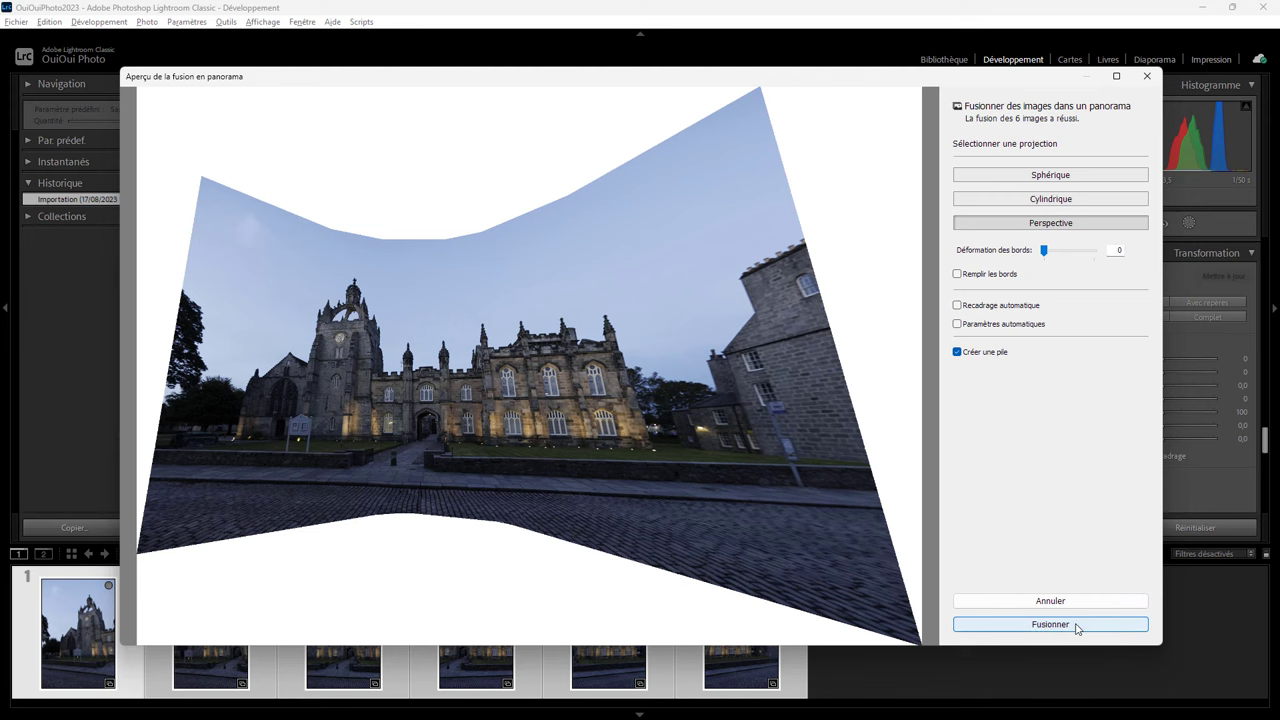
Step: Merge the panorama into a new DNG, select it alone and open it in Develop
{"action": "left_click", "coordinate": [1072, 625]}
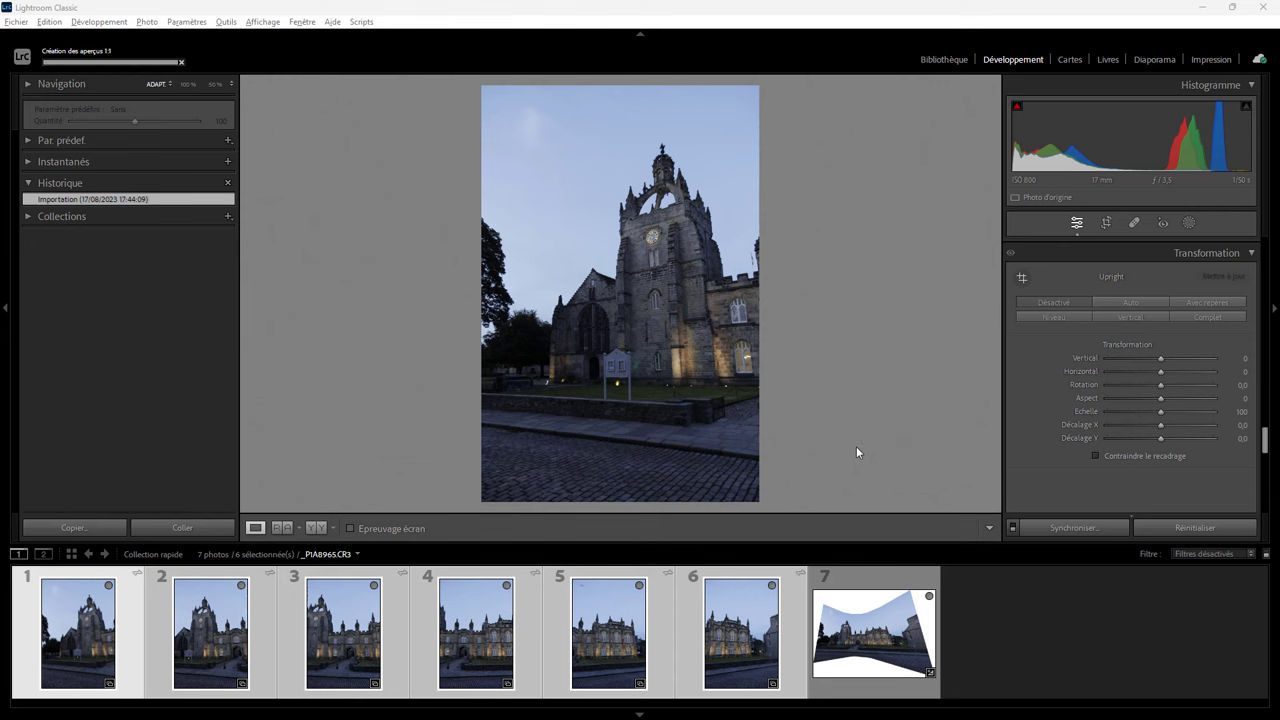
{"action": "left_click", "coordinate": [866, 642]}
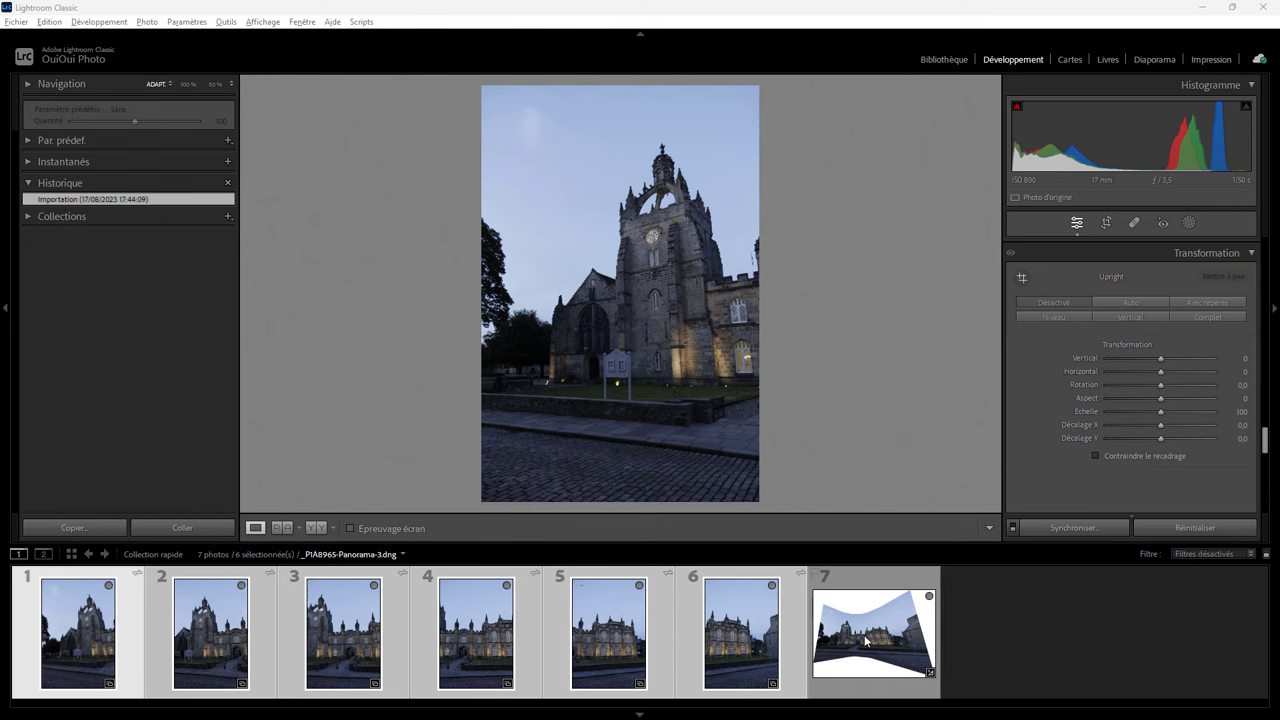
{"action": "left_click", "coordinate": [950, 58]}
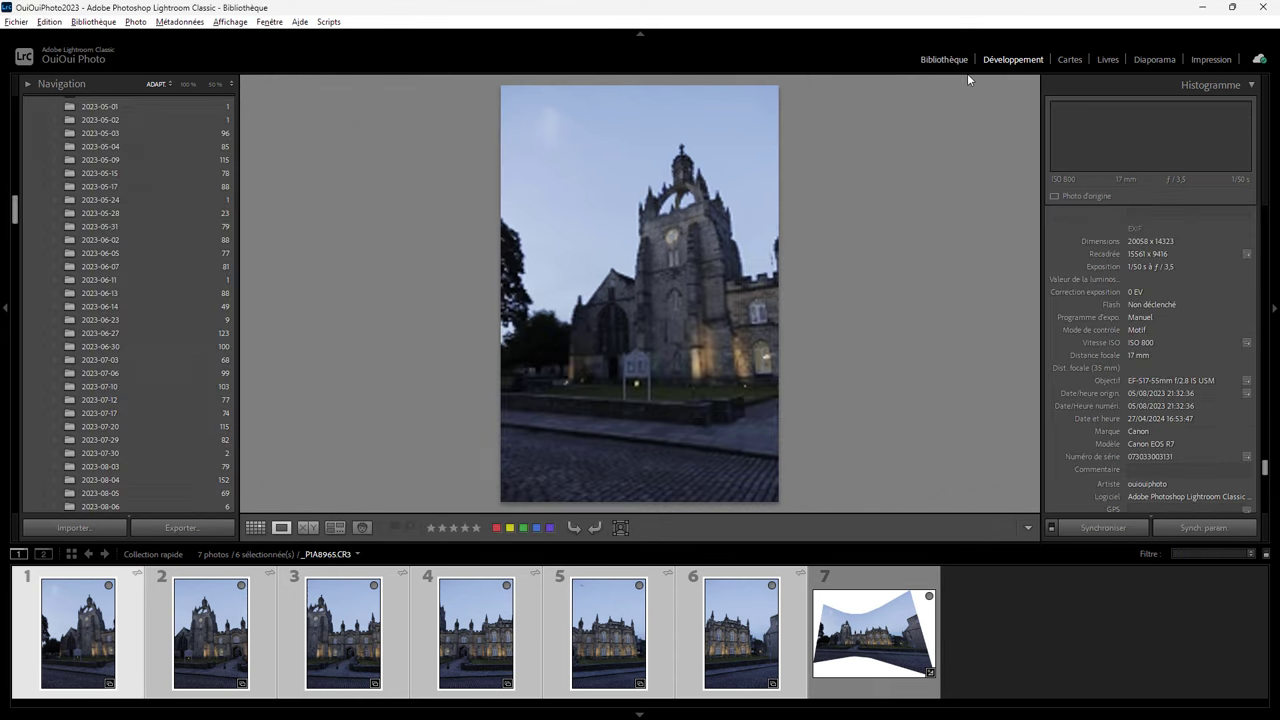
{"action": "left_click", "coordinate": [884, 580]}
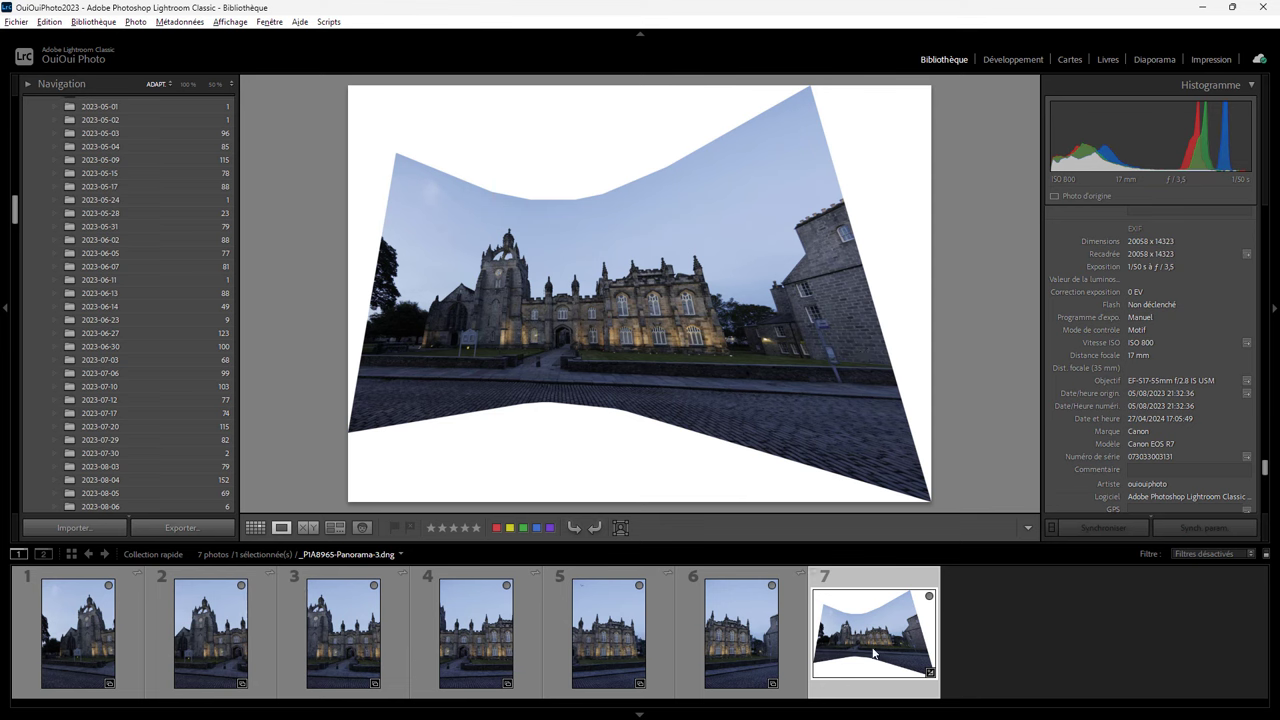
{"action": "left_click", "coordinate": [1022, 62]}
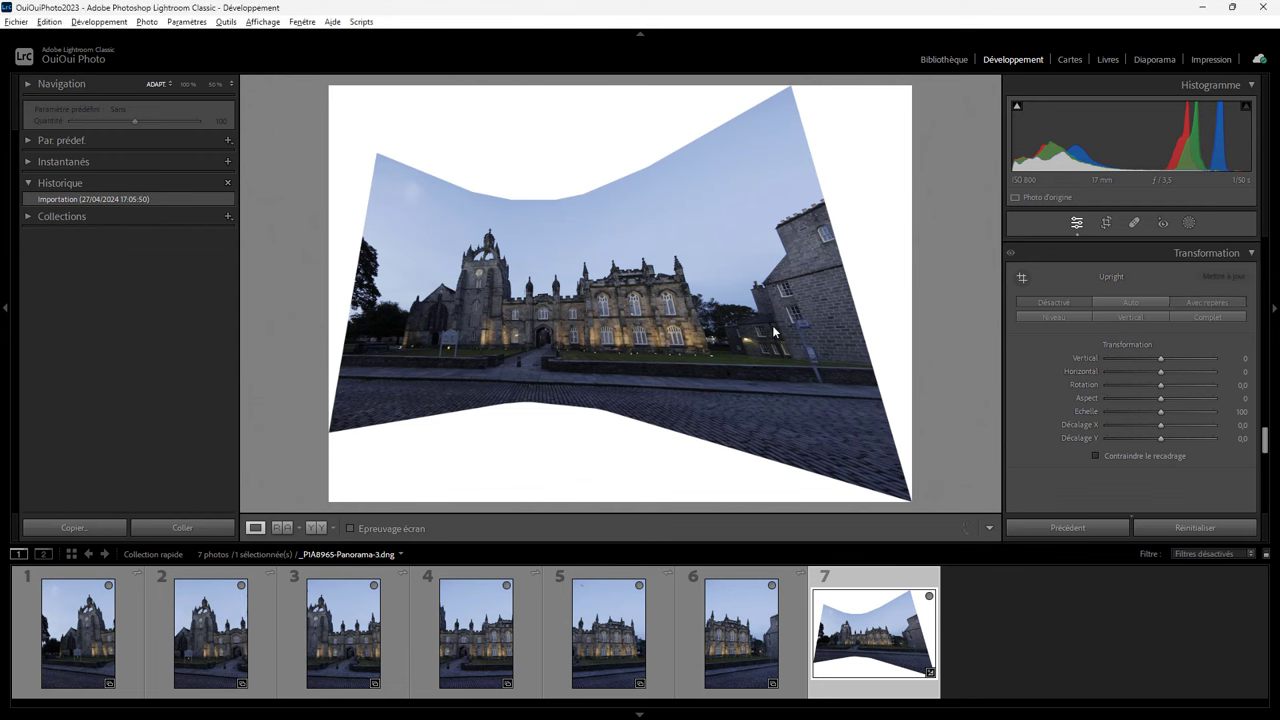
Step: Turn on Guided Upright and draw two vertical and two horizontal guides on the façade
{"action": "key", "text": "shift+t"}
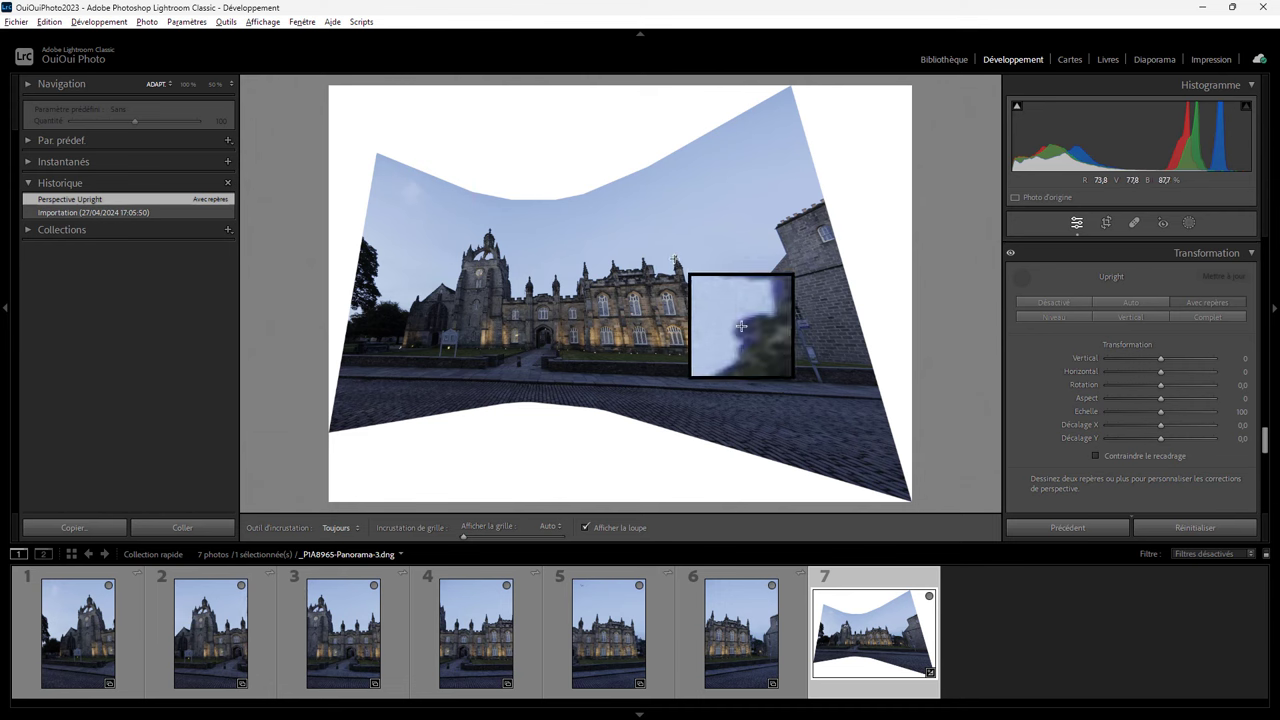
{"action": "left_click_drag", "start_coordinate": [676, 260], "coordinate": [707, 385]}
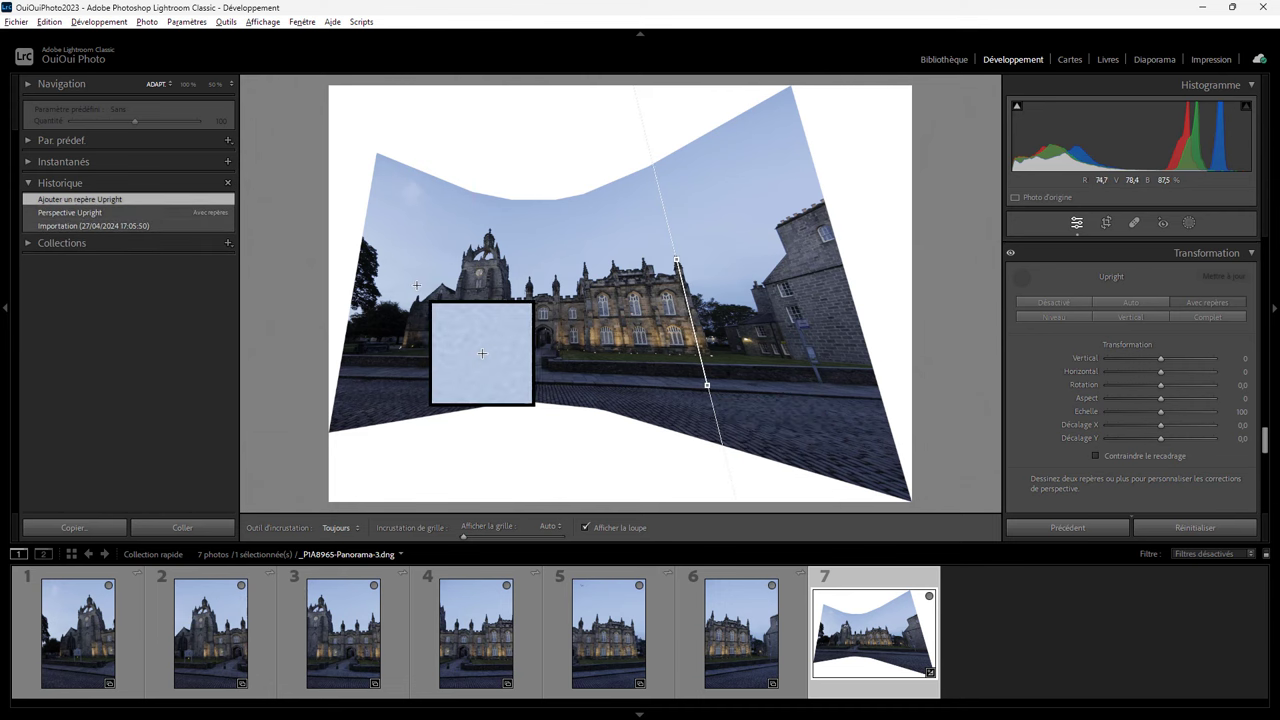
{"action": "left_click_drag", "start_coordinate": [420, 282], "coordinate": [402, 373]}
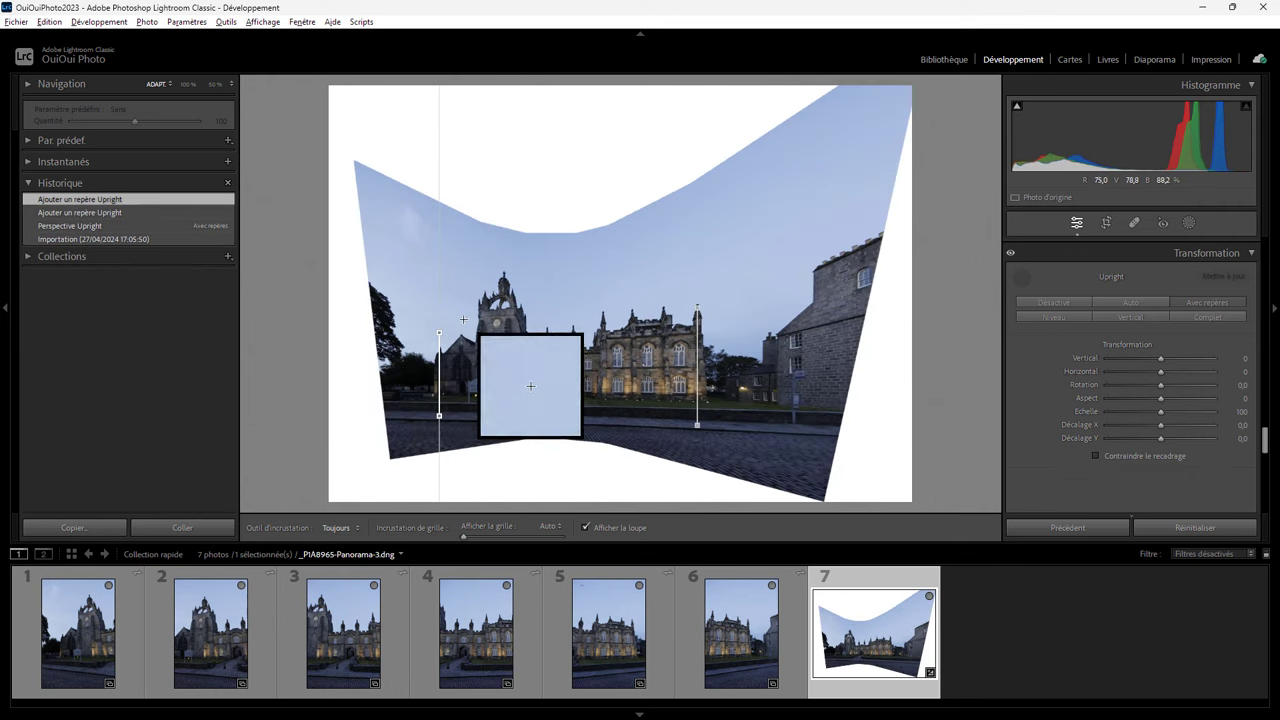
{"action": "left_click_drag", "start_coordinate": [464, 318], "coordinate": [561, 315]}
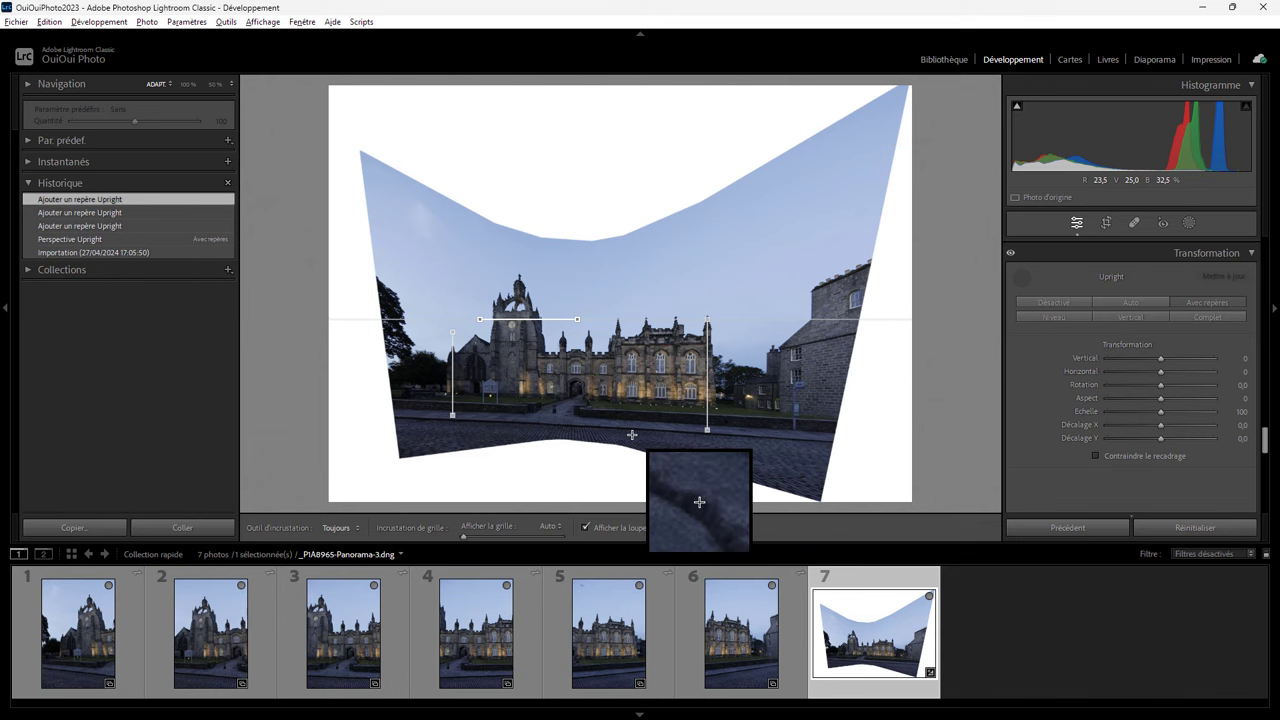
{"action": "left_click_drag", "start_coordinate": [597, 410], "coordinate": [761, 417]}
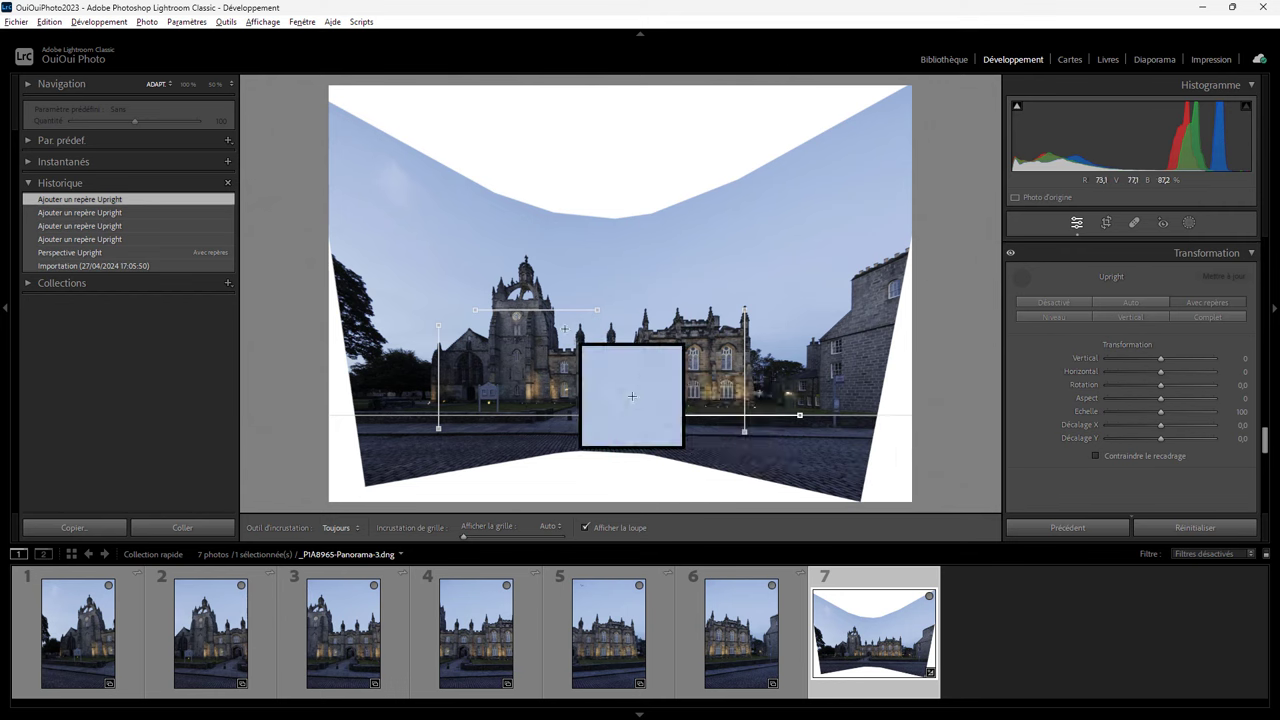
Step: Finish the upright guides and zoom to 100% on the tower clock
{"action": "left_click", "coordinate": [188, 85]}
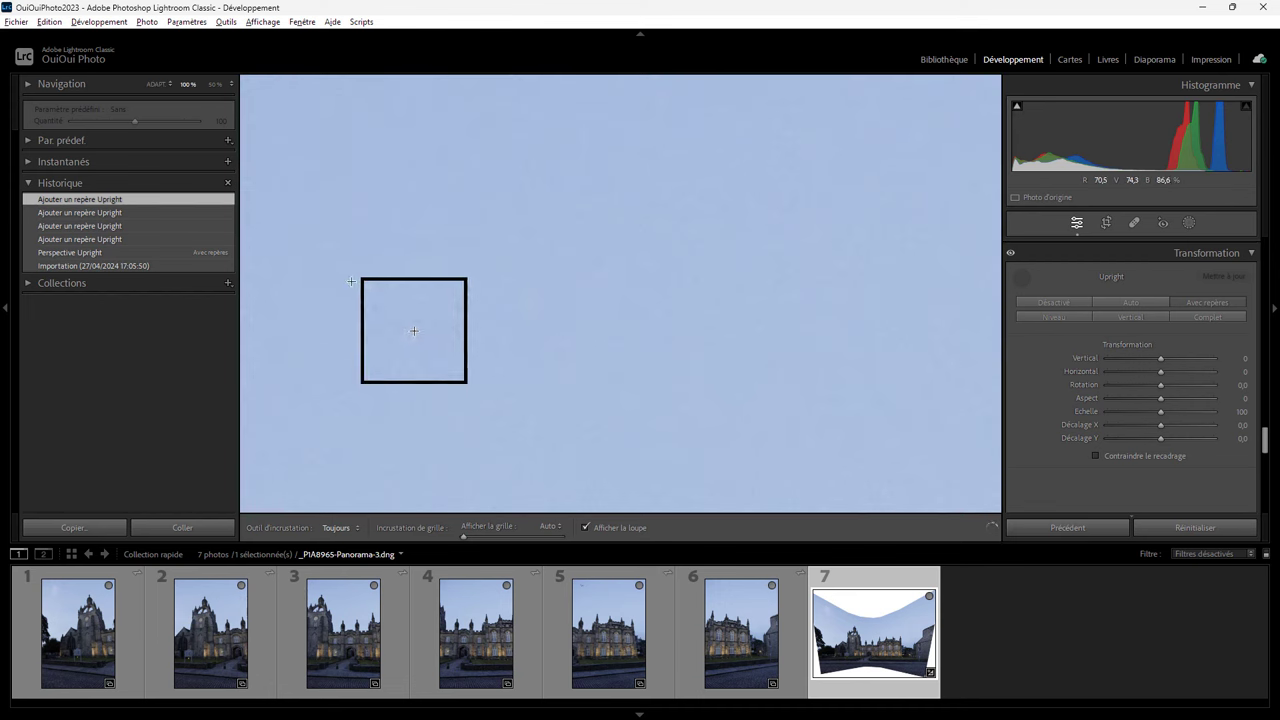
{"action": "left_click", "coordinate": [157, 86]}
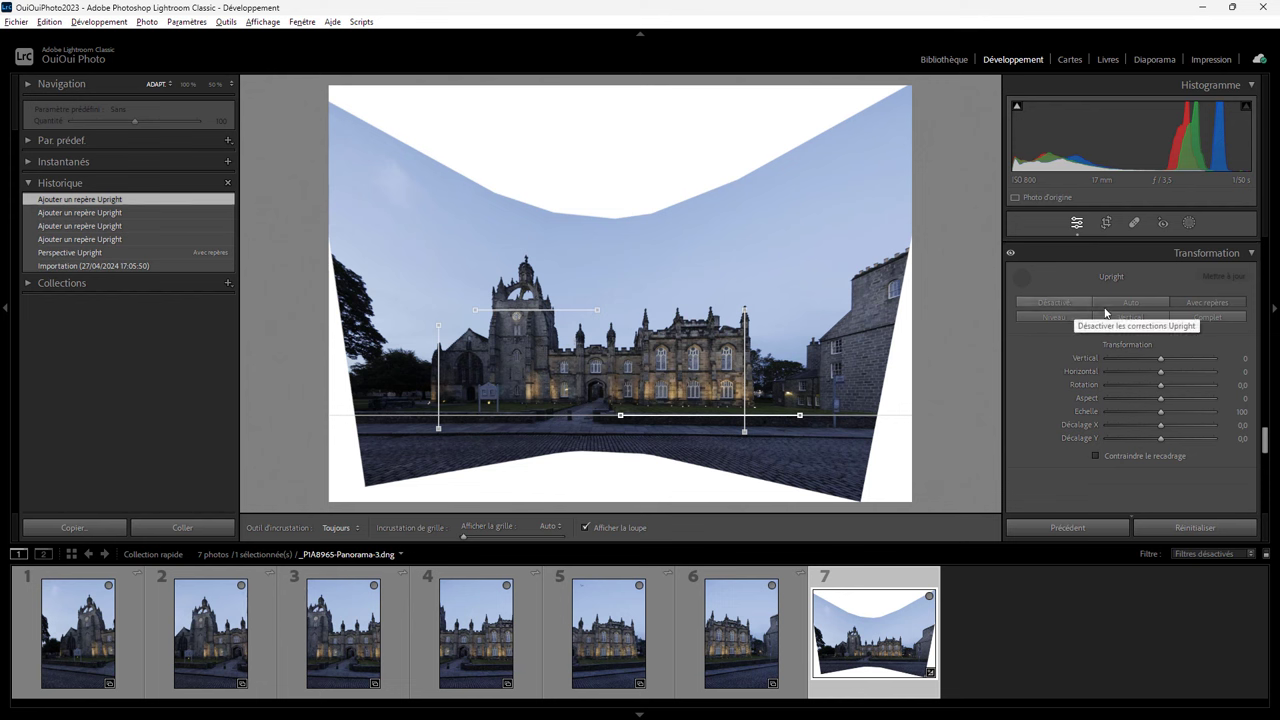
{"action": "left_click", "coordinate": [1022, 277]}
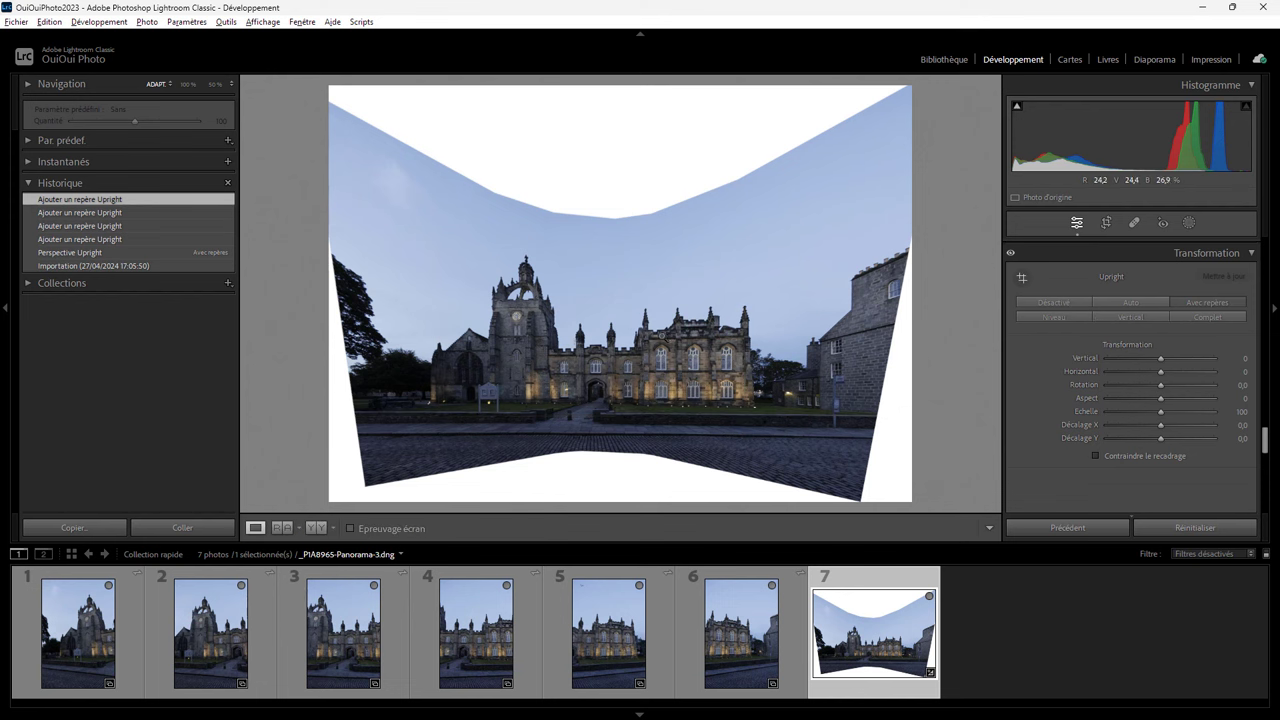
{"action": "left_click", "coordinate": [519, 320]}
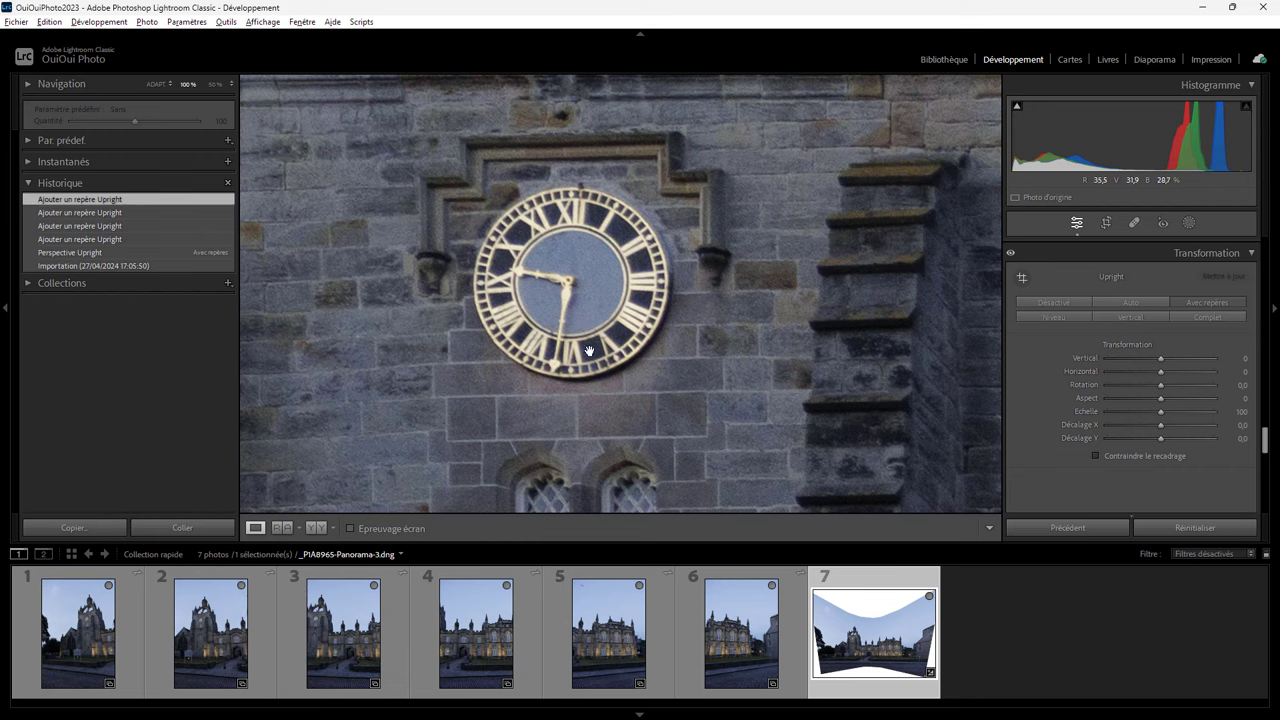
Step: Set the Transformation Aspect slider to +21, then fit the panorama back in view
{"action": "left_click", "coordinate": [1163, 394]}
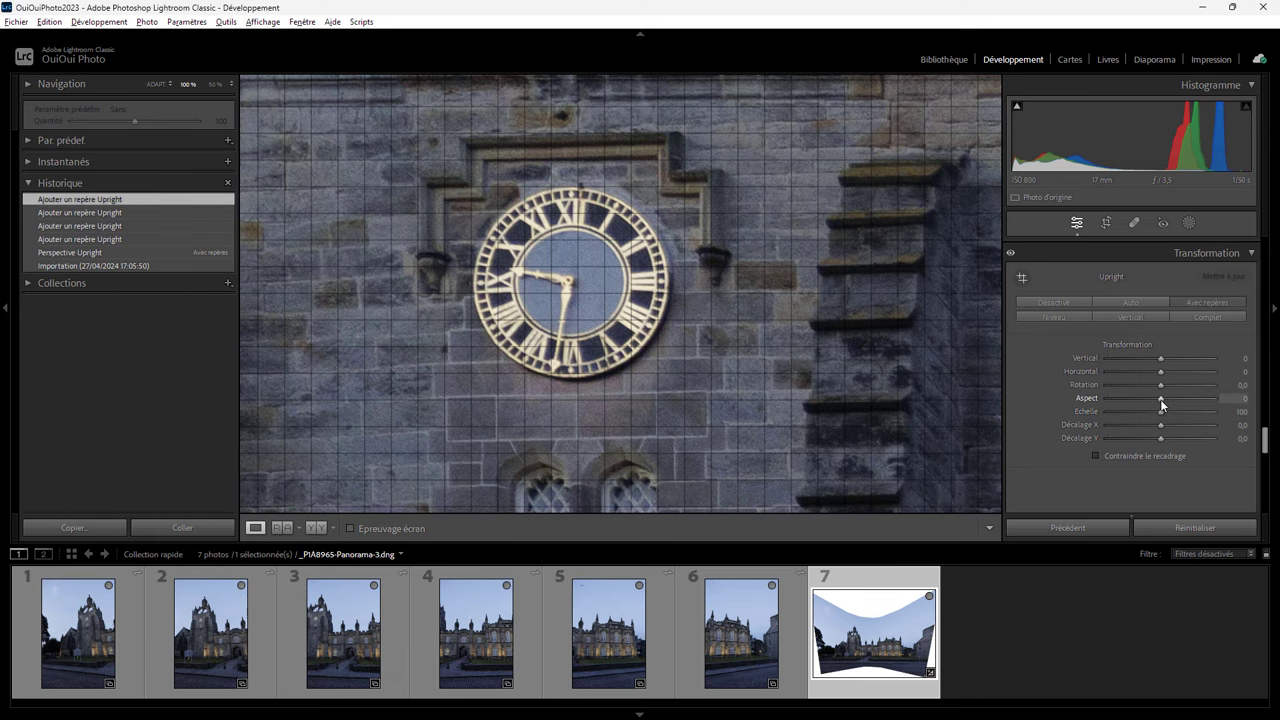
{"action": "left_click_drag", "start_coordinate": [1161, 404], "coordinate": [1172, 404]}
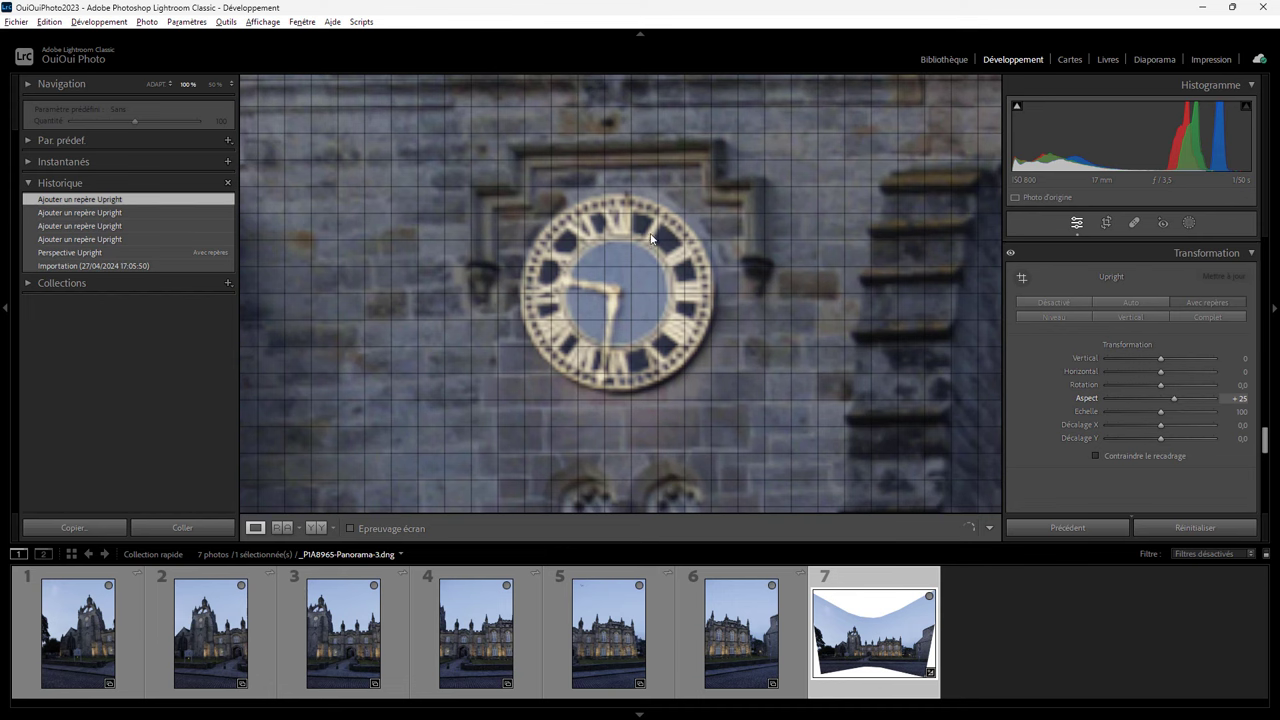
{"action": "left_click_drag", "start_coordinate": [1183, 406], "coordinate": [1172, 398]}
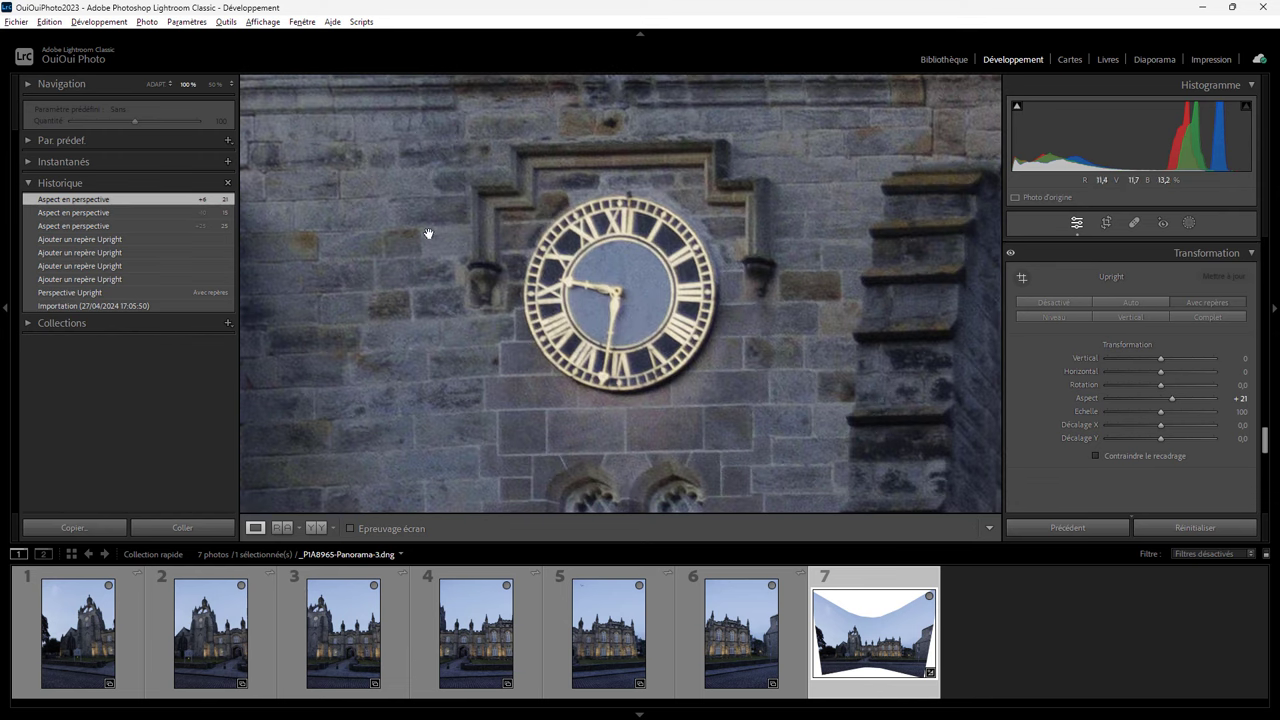
{"action": "left_click", "coordinate": [488, 303]}
Step: Crop with an unlocked aspect ratio, pulling all four edges inside the white areas
{"action": "left_click", "coordinate": [1106, 224]}
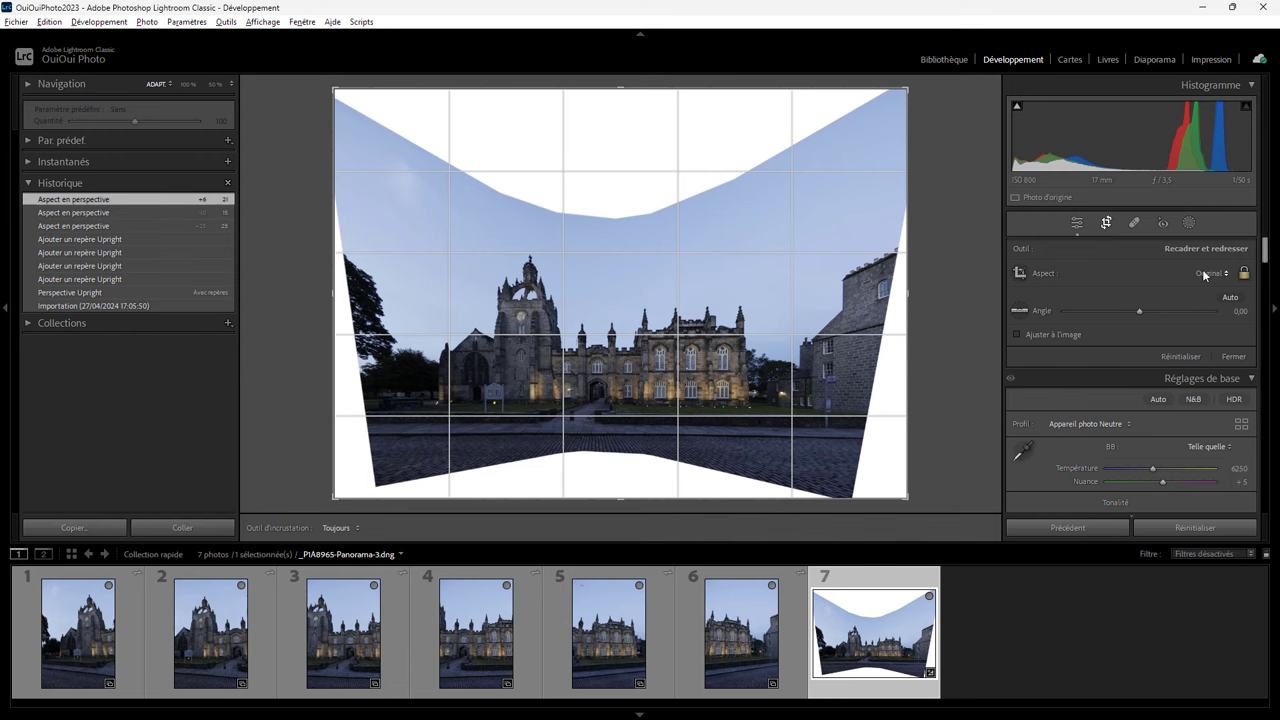
{"action": "left_click", "coordinate": [1244, 274]}
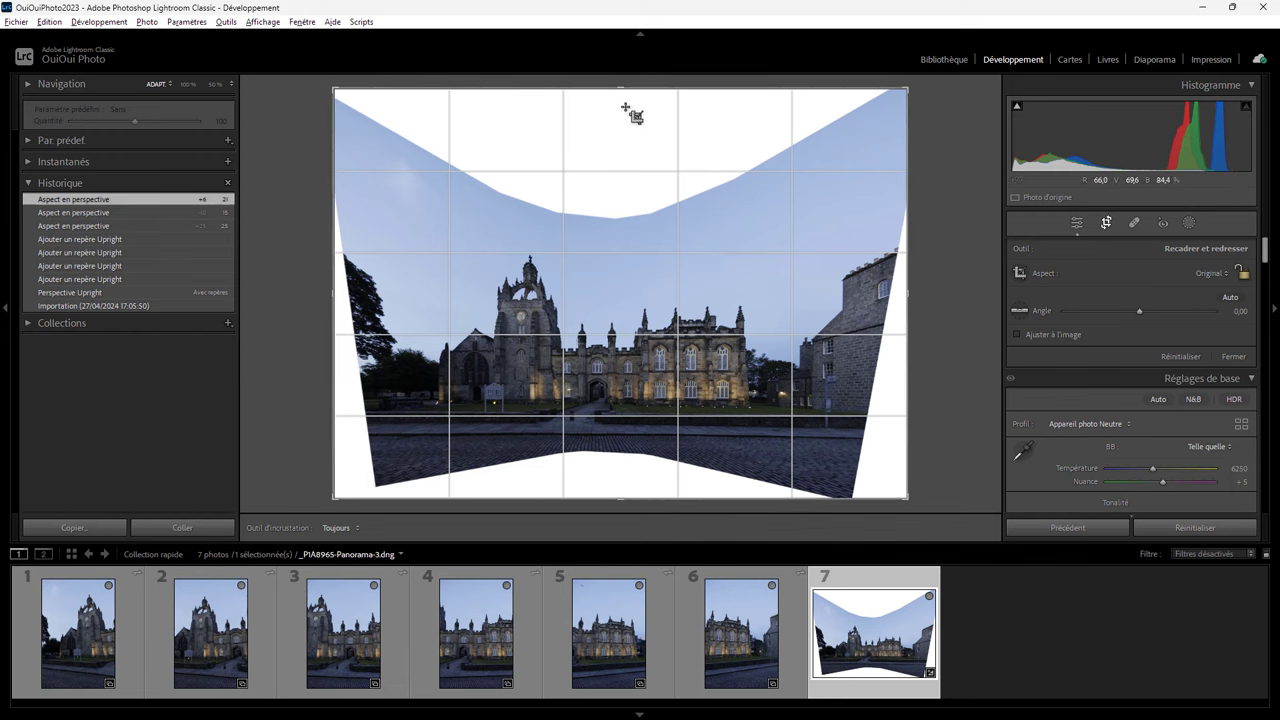
{"action": "left_click_drag", "start_coordinate": [626, 89], "coordinate": [631, 156]}
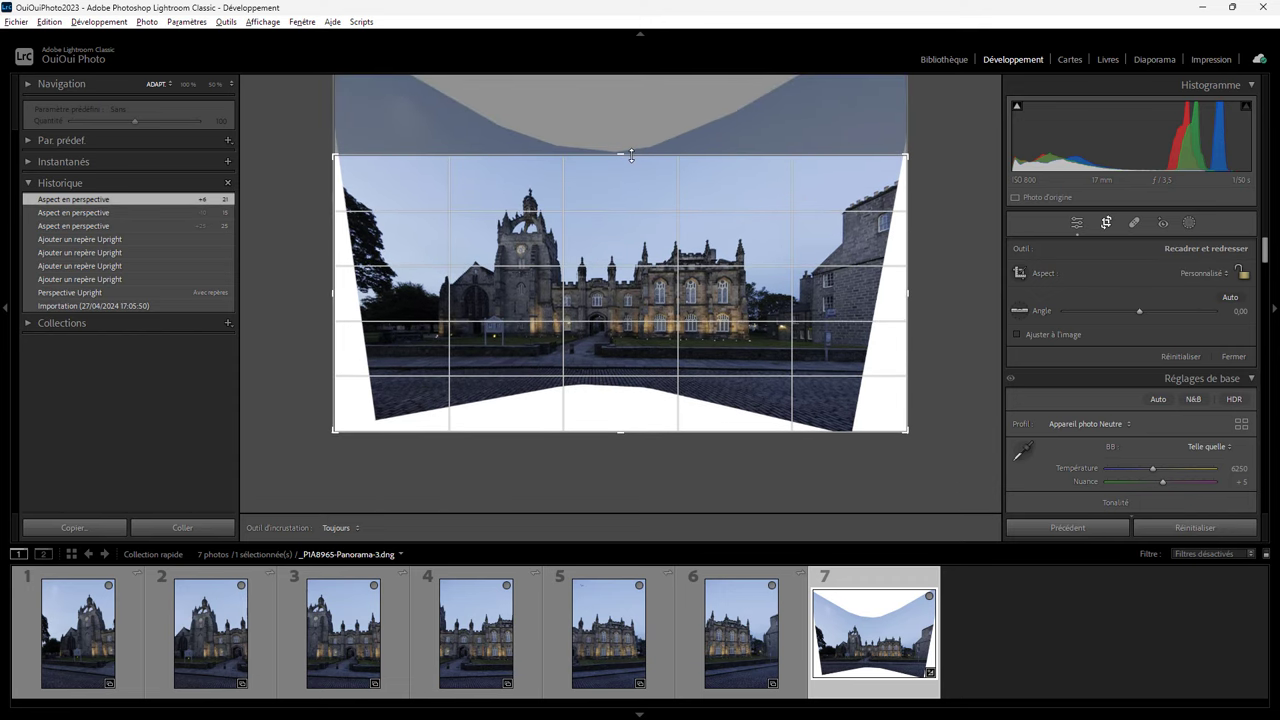
{"action": "left_click_drag", "start_coordinate": [906, 300], "coordinate": [846, 304]}
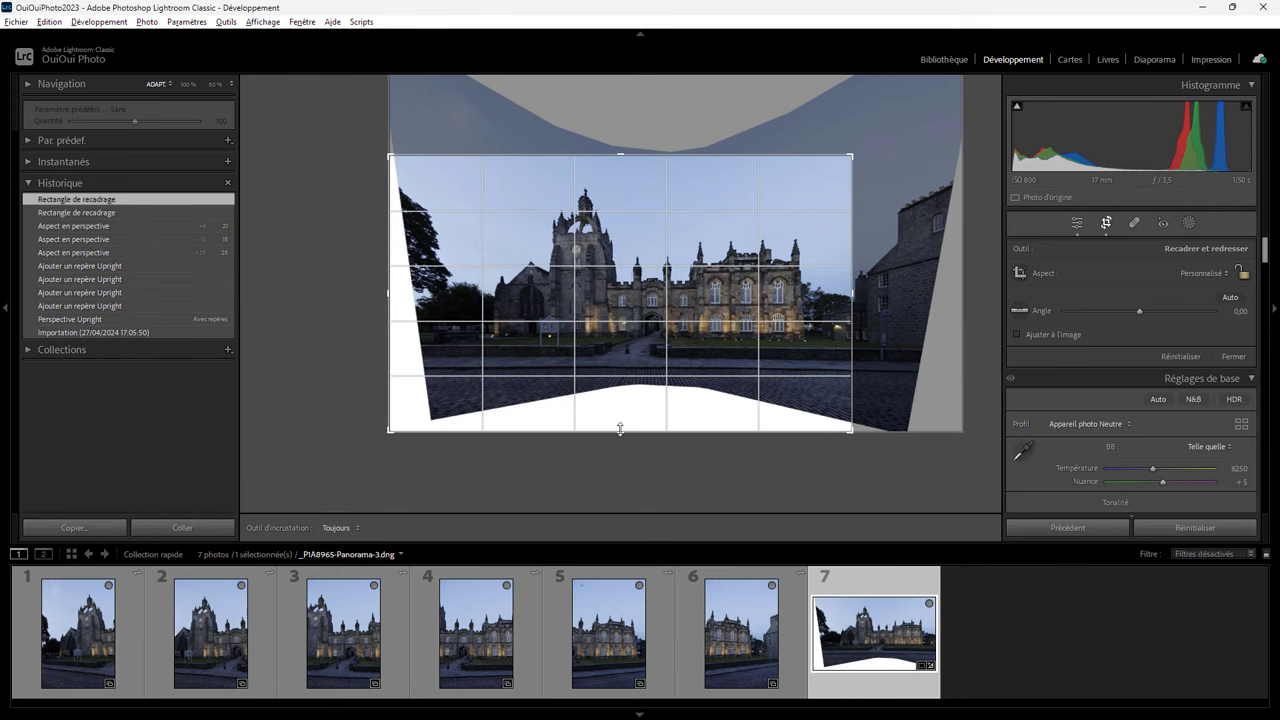
{"action": "left_click_drag", "start_coordinate": [620, 428], "coordinate": [620, 380]}
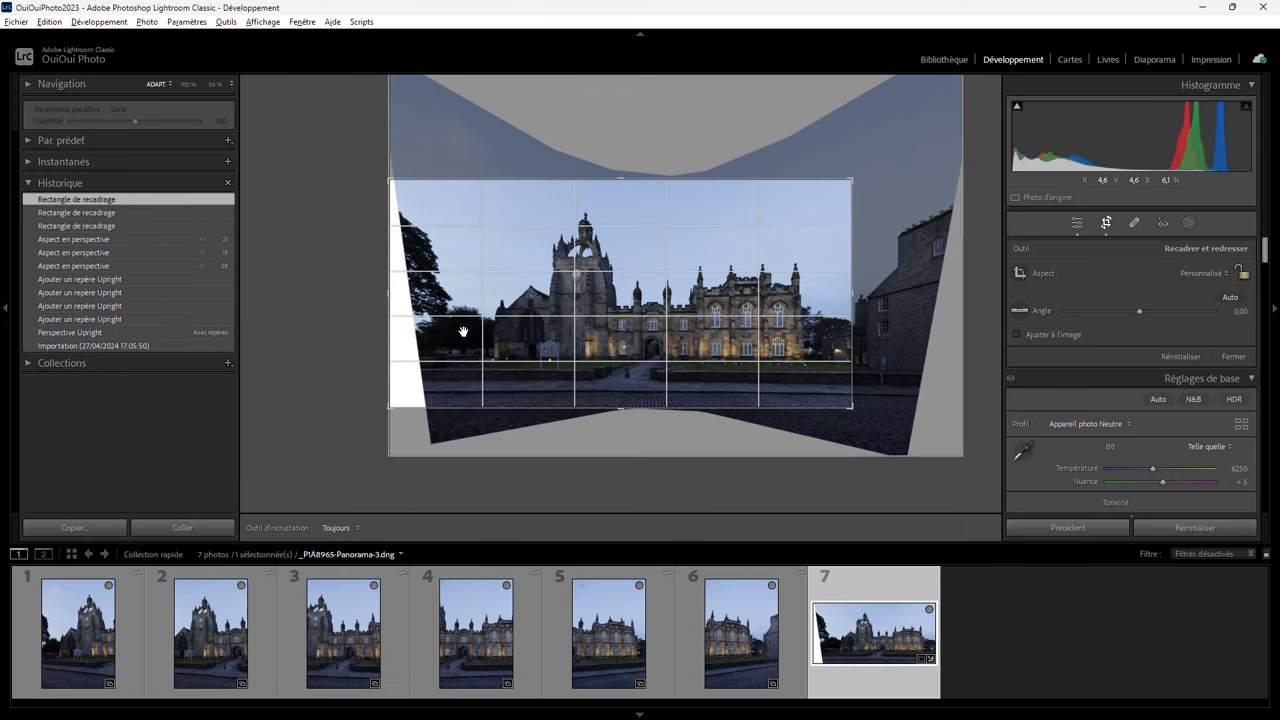
{"action": "left_click_drag", "start_coordinate": [391, 298], "coordinate": [414, 298]}
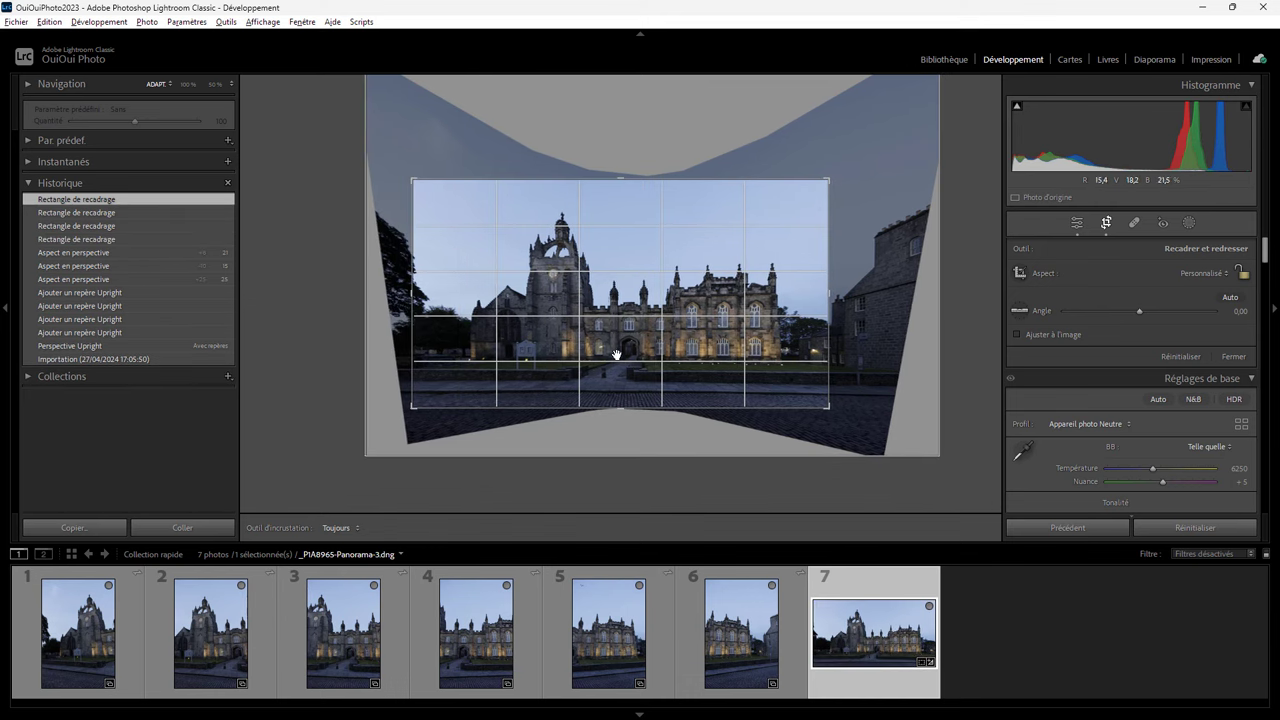
{"action": "key", "text": "Return"}
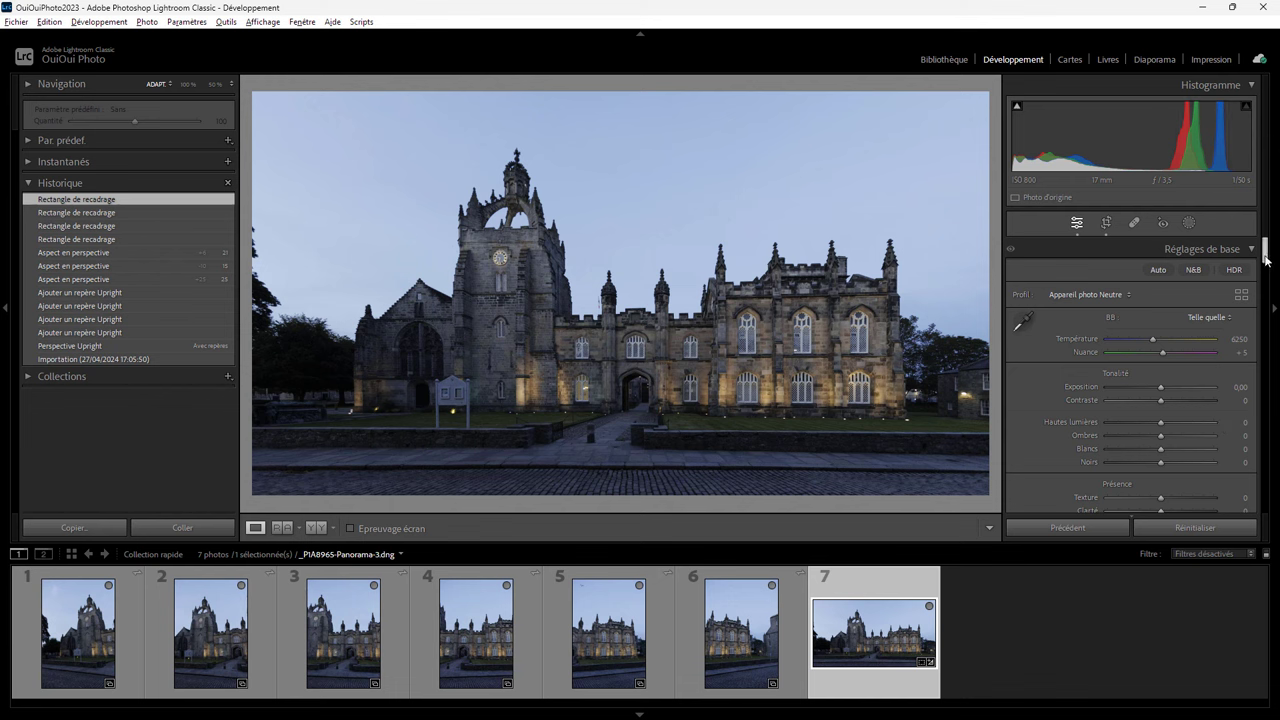
Step: Raise Clarity to +14 and HSL orange luminance to +20
{"action": "scroll", "coordinate": [1262, 259], "scroll_direction": "down", "scroll_amount": 3}
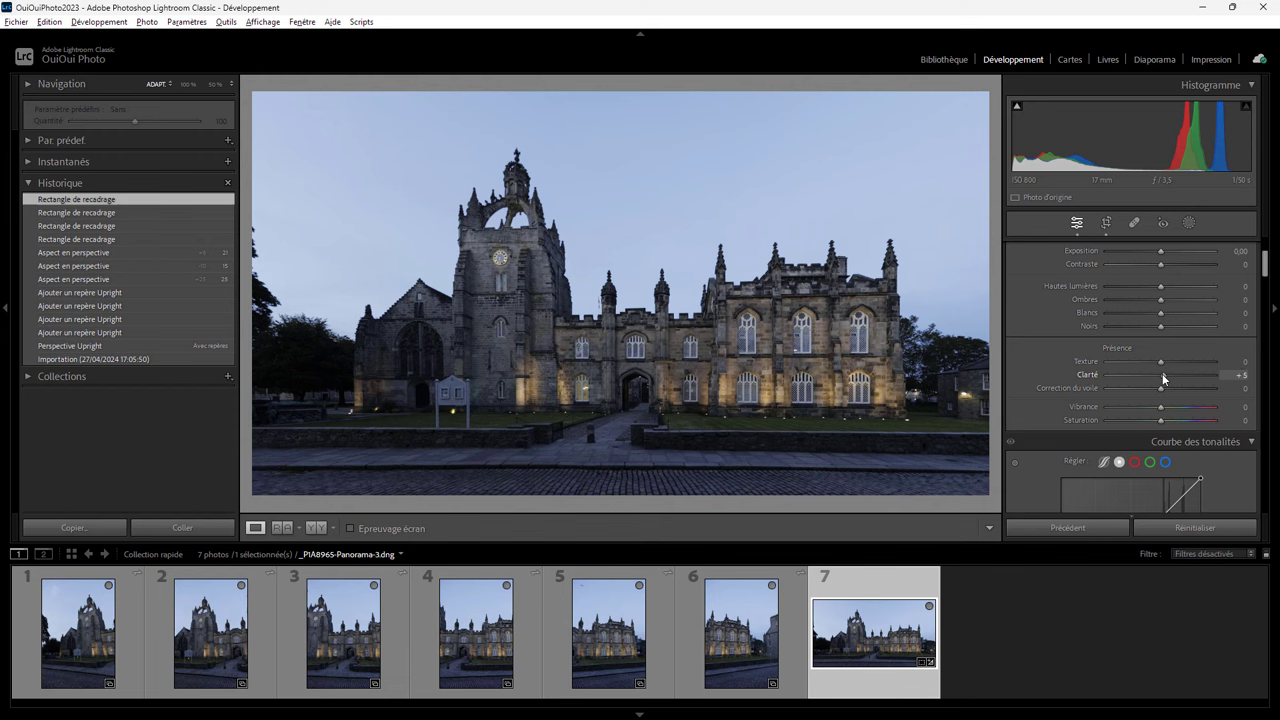
{"action": "left_click_drag", "start_coordinate": [1163, 378], "coordinate": [1166, 373]}
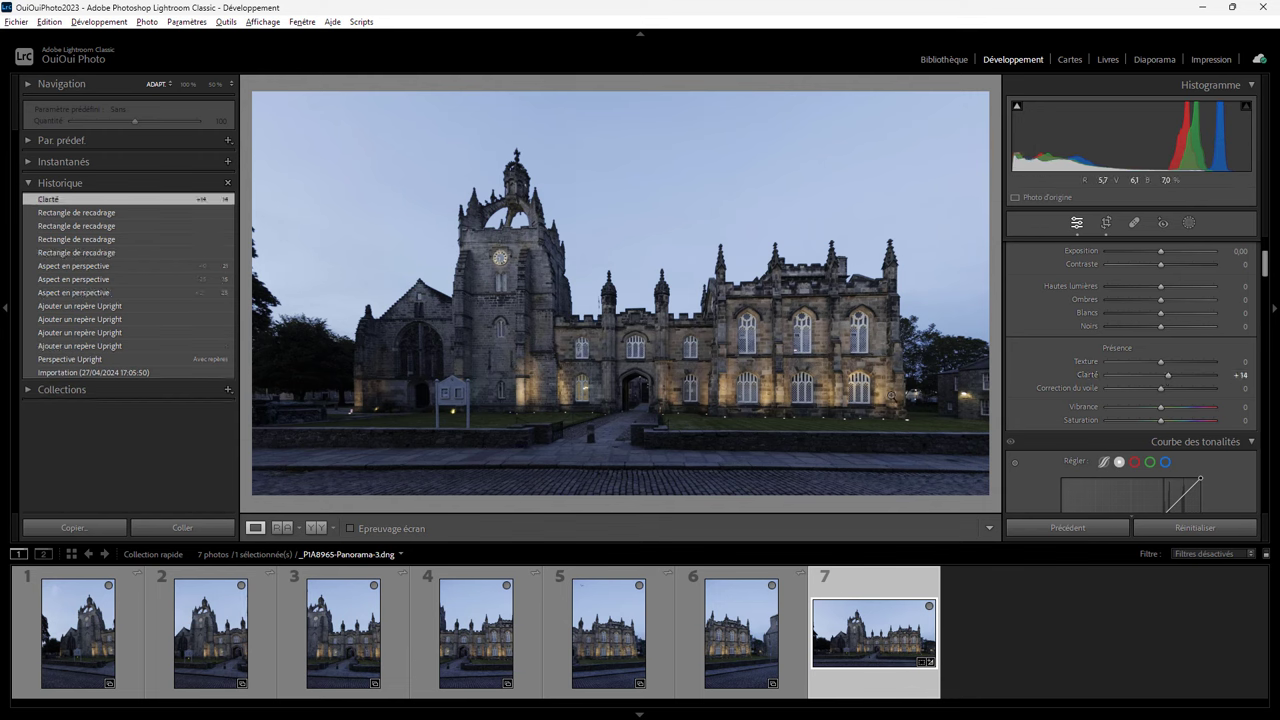
{"action": "left_click_drag", "start_coordinate": [1265, 273], "coordinate": [1259, 350]}
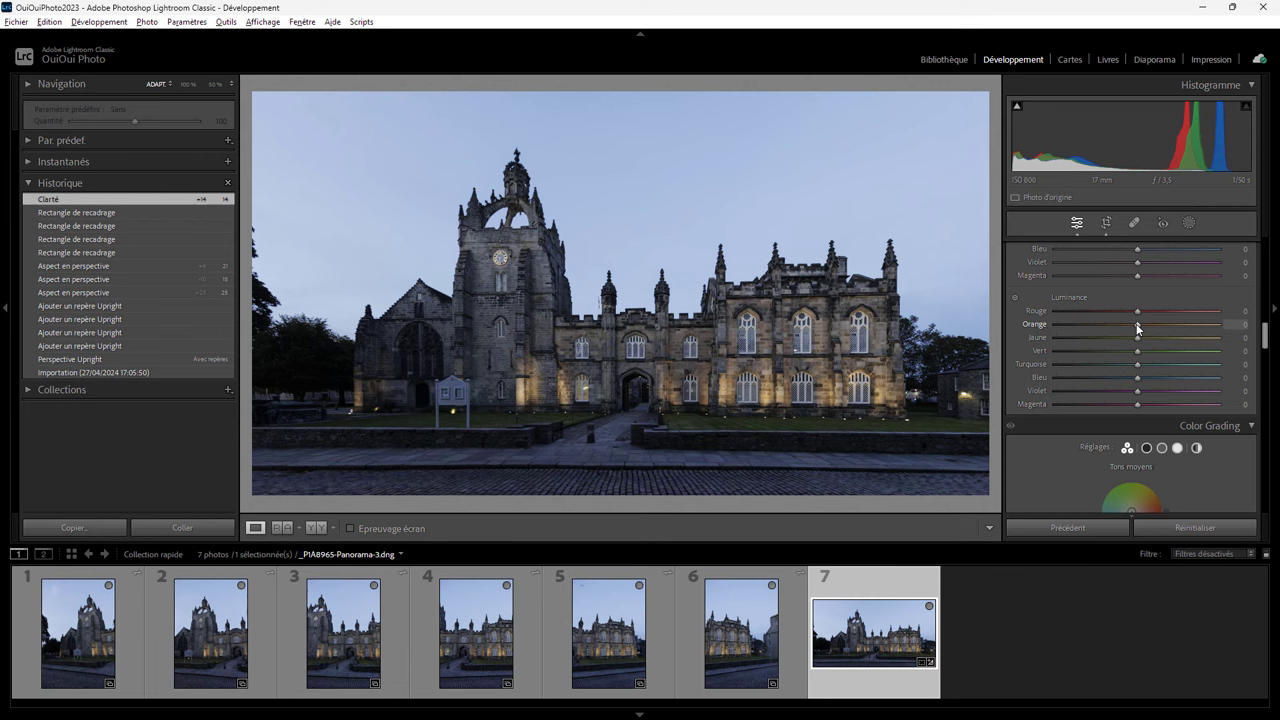
{"action": "mouse_move", "coordinate": [1166, 326]}
{"action": "left_mouse_down"}
{"action": "mouse_move", "coordinate": [1119, 325]}
{"action": "mouse_move", "coordinate": [1168, 324]}
{"action": "mouse_move", "coordinate": [1154, 324]}
{"action": "left_mouse_up"}
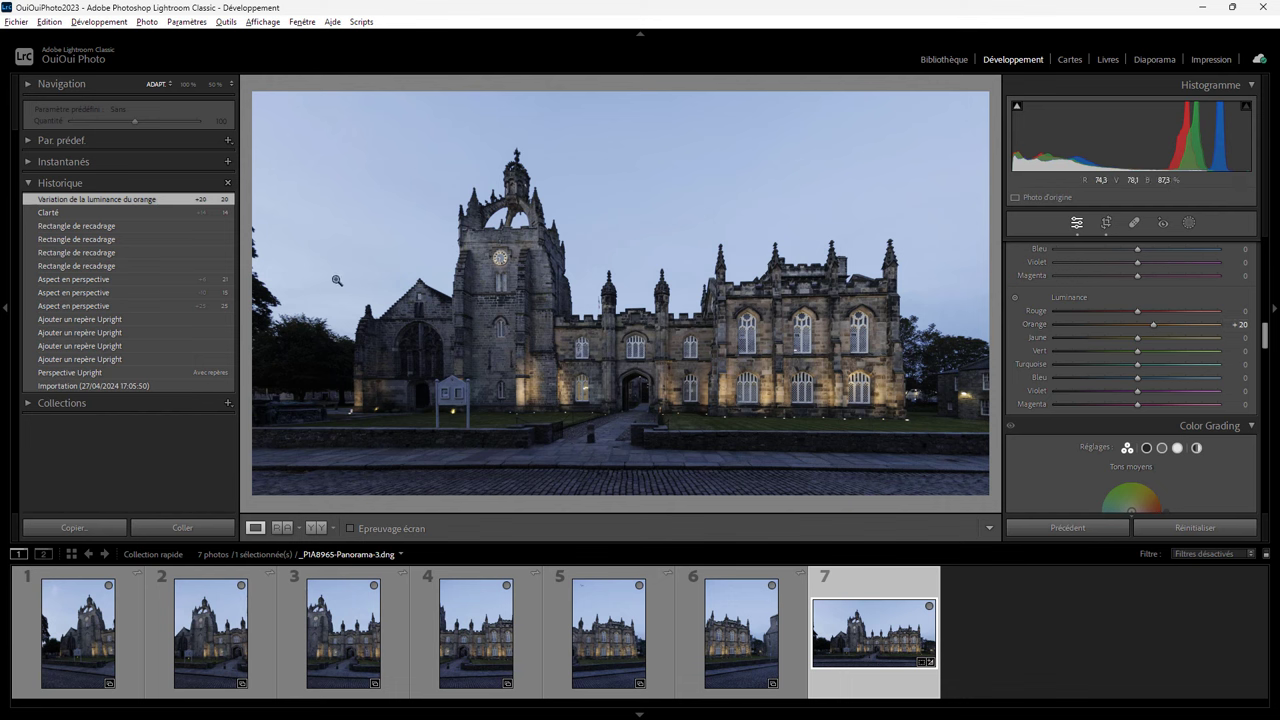
Step: Narrow the crop's left edge slightly and lower HSL blue luminance to -5
{"action": "left_click", "coordinate": [1106, 222]}
{"action": "left_click_drag", "start_coordinate": [440, 300], "coordinate": [436, 307]}
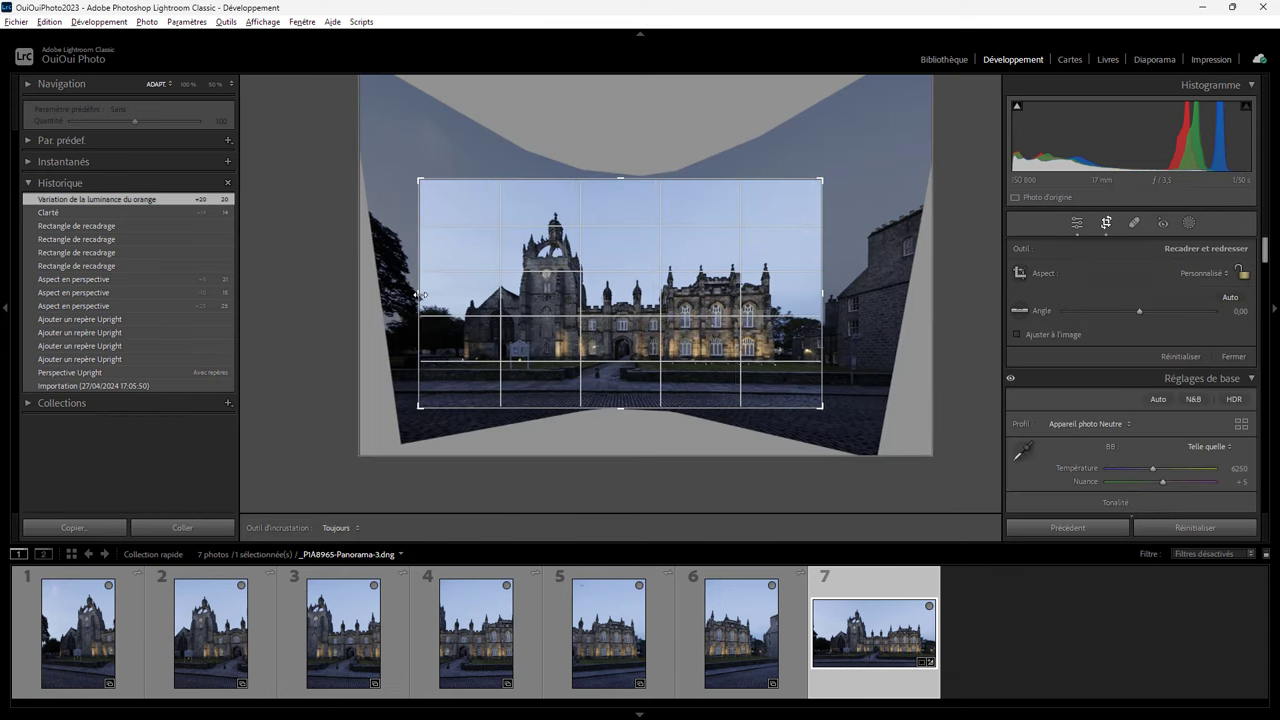
{"action": "key", "text": "Return"}
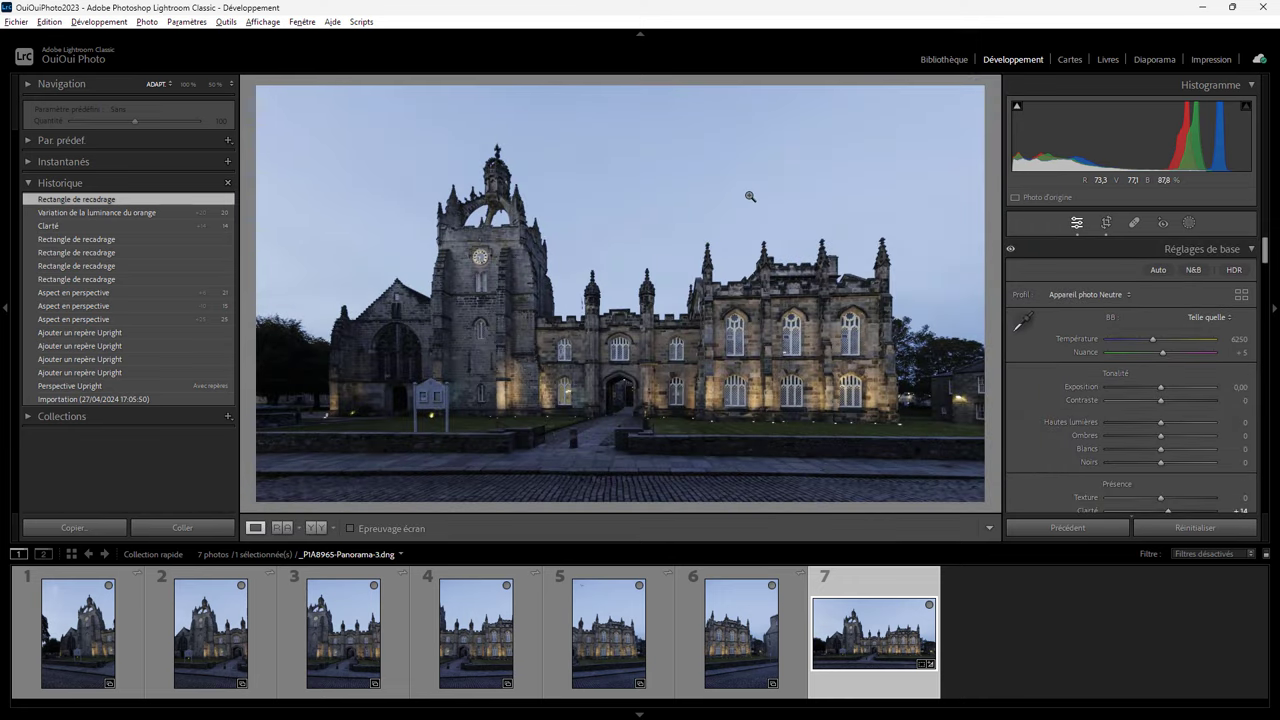
{"action": "left_click_drag", "start_coordinate": [1266, 263], "coordinate": [1259, 342]}
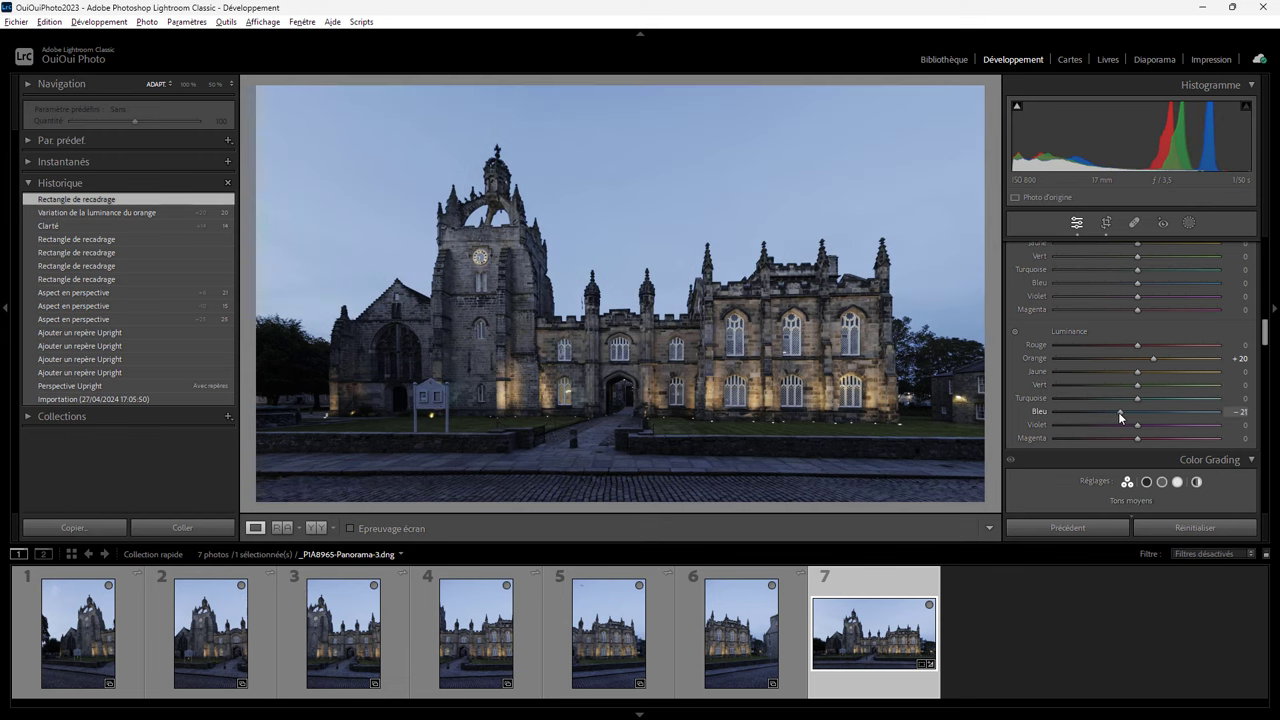
{"action": "left_click_drag", "start_coordinate": [1134, 412], "coordinate": [1157, 385]}
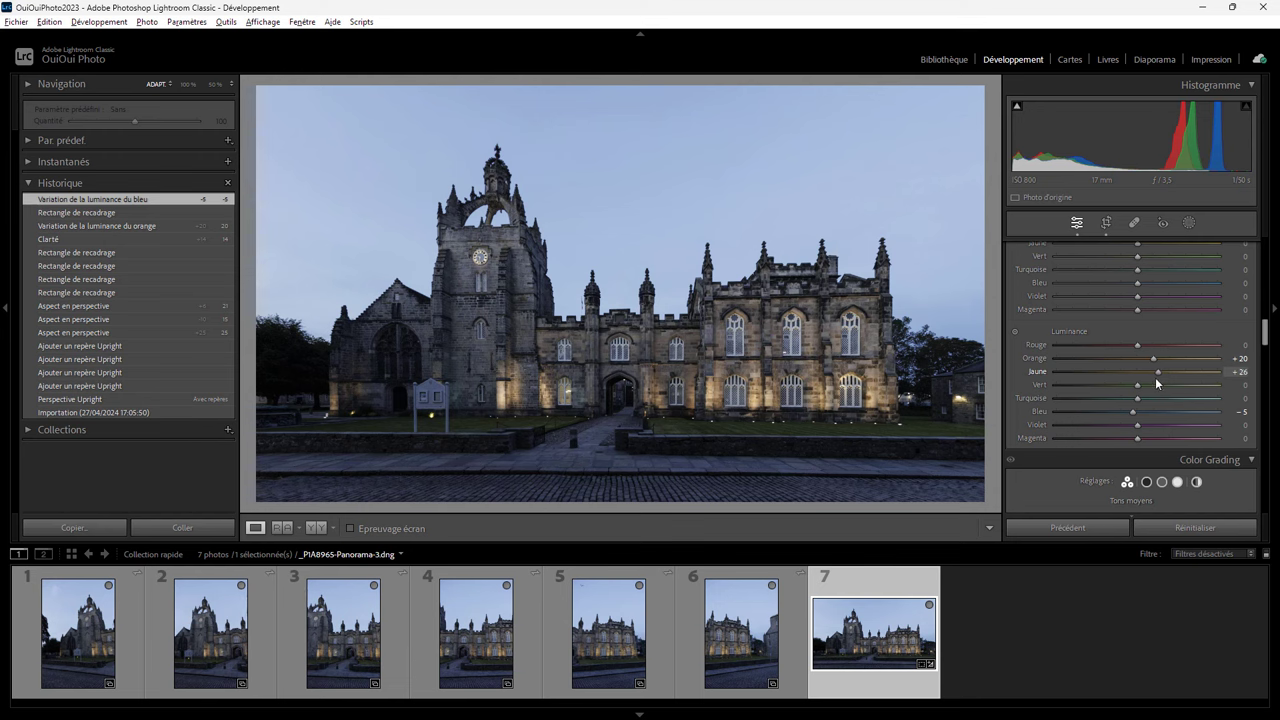